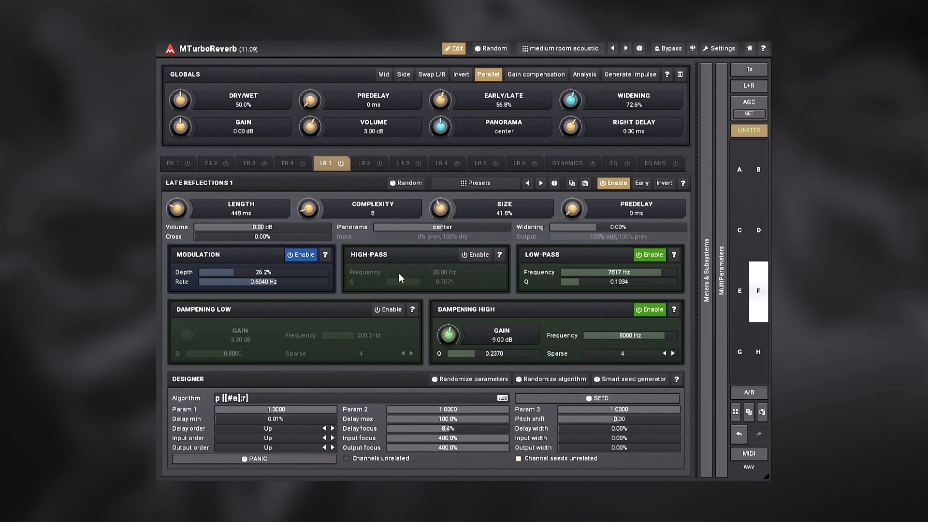
Look at the Meters & Subsystems area, including its time graph, and at the MultiParameters list, collapsing each one.
click(706, 236)
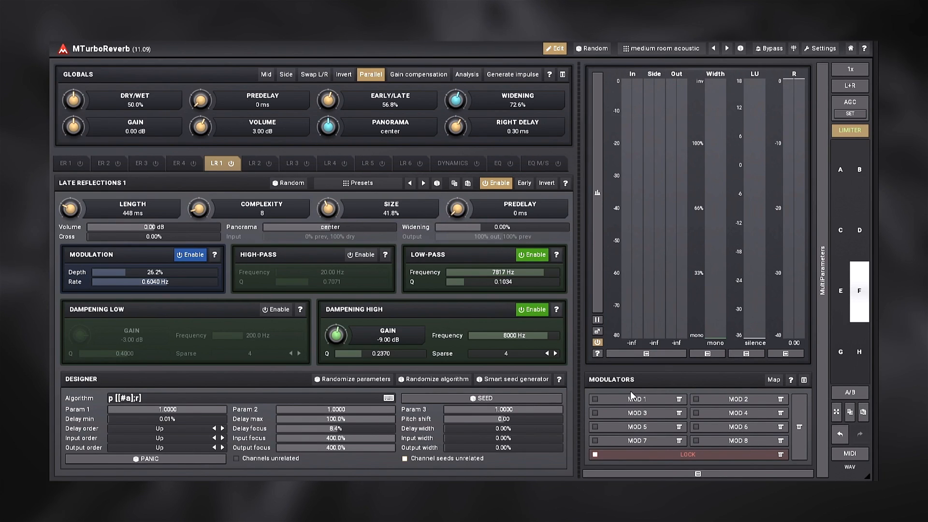
click(601, 292)
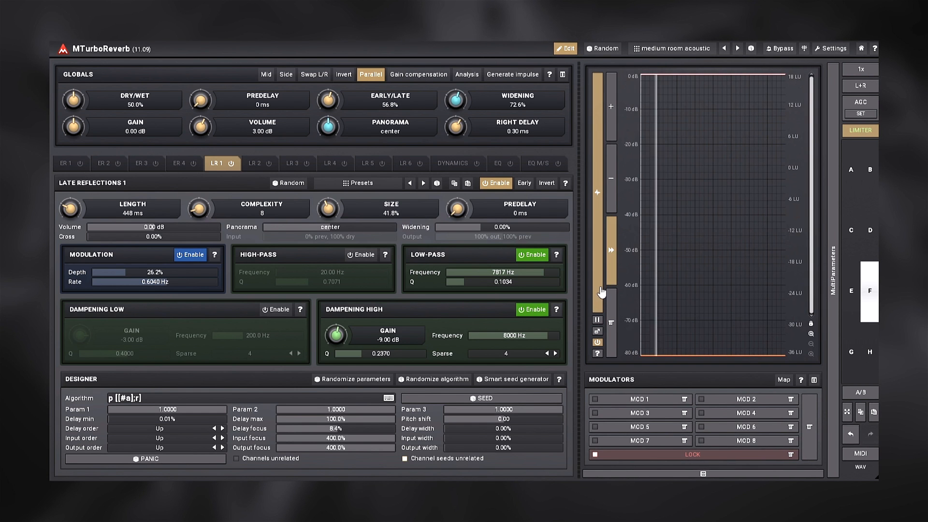
click(703, 473)
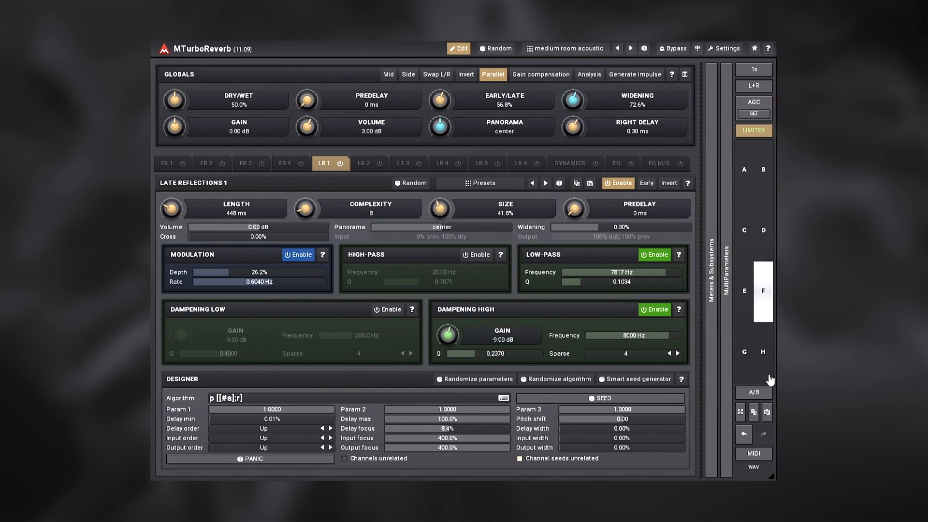
click(724, 307)
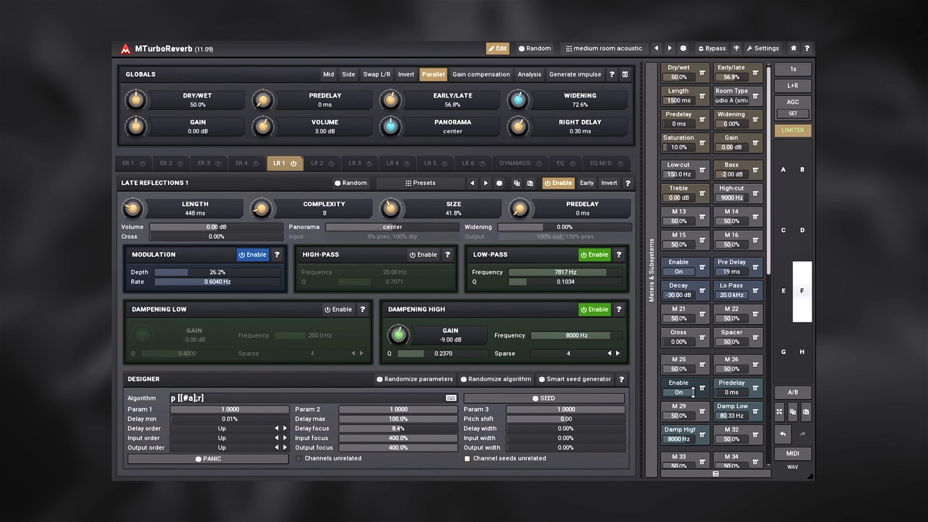
click(715, 473)
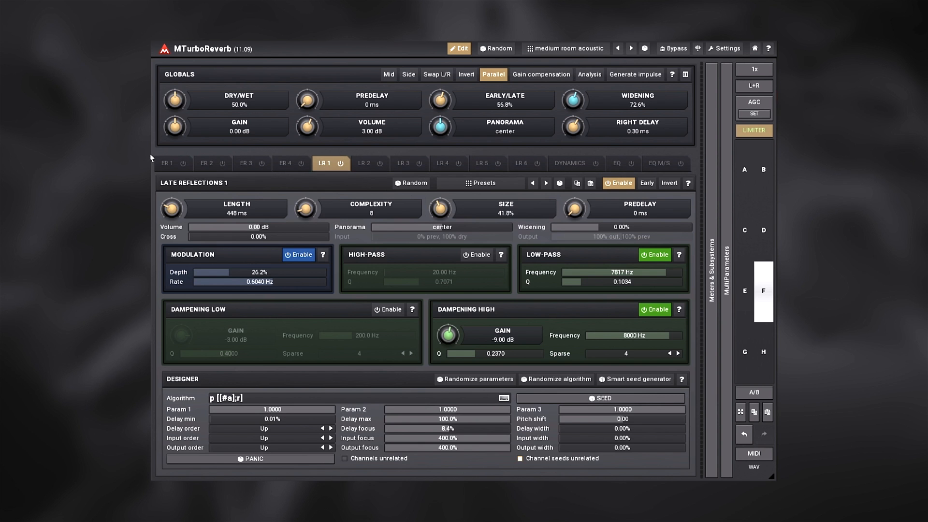
Enable the Dynamics and EQ modules, opening the settings of each.
click(576, 165)
click(597, 165)
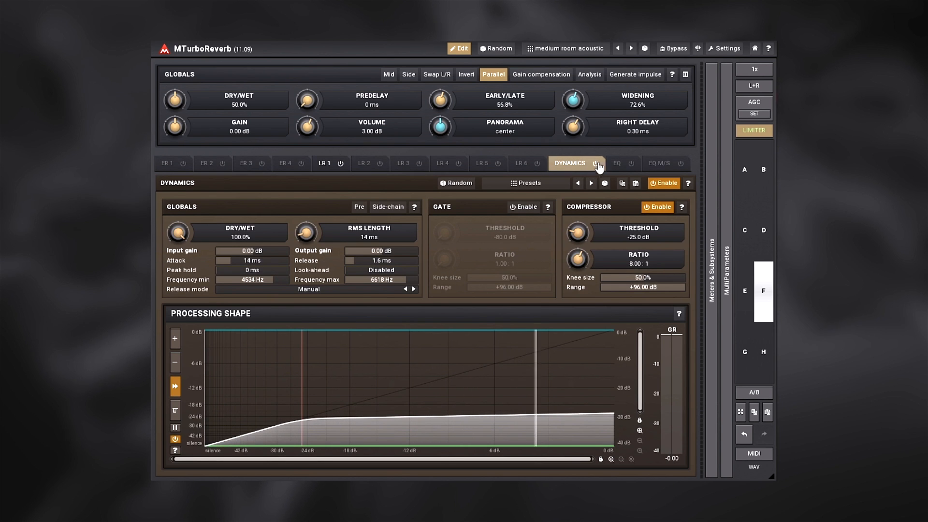
click(613, 165)
click(631, 163)
Boost two bands in the equalizer, placing band 4 at about 1834 Hz and +3.74 dB, and check band 4's settings.
drag(448, 321, 422, 311)
mouse_move(511, 345)
mouse_down()
mouse_move(481, 345)
mouse_move(481, 330)
mouse_move(508, 331)
mouse_up()
double_click(506, 331)
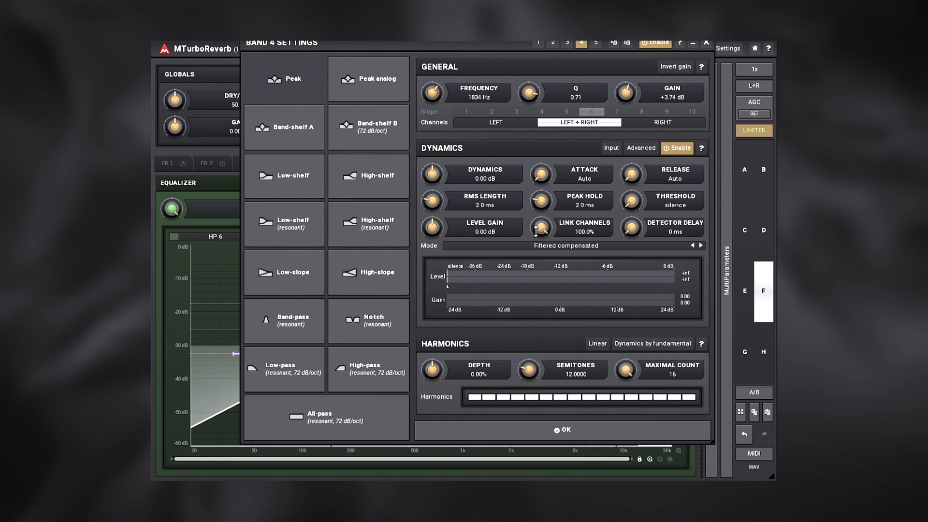
click(706, 43)
Enable the EQ M/S module and boost its band 4 at about 3301 Hz and +6.02 dB.
click(659, 164)
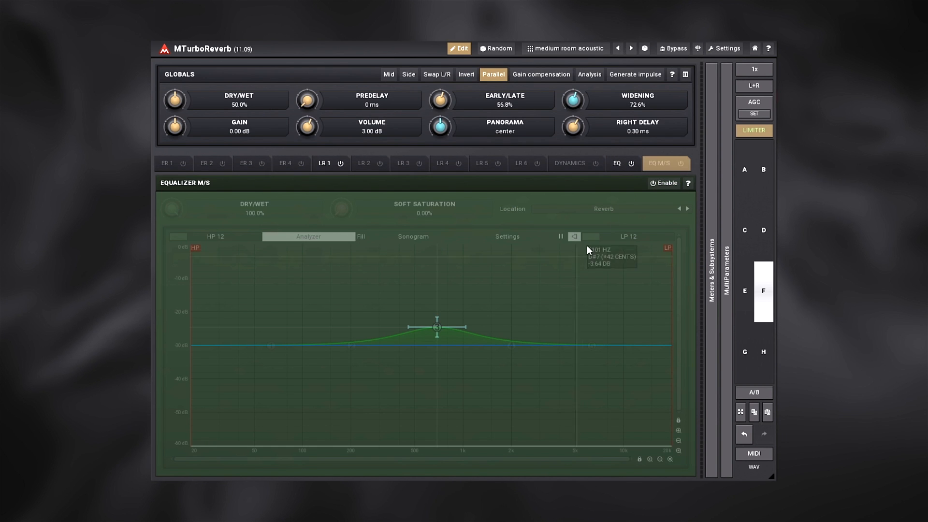
click(680, 163)
double_click(539, 293)
drag(539, 294, 546, 319)
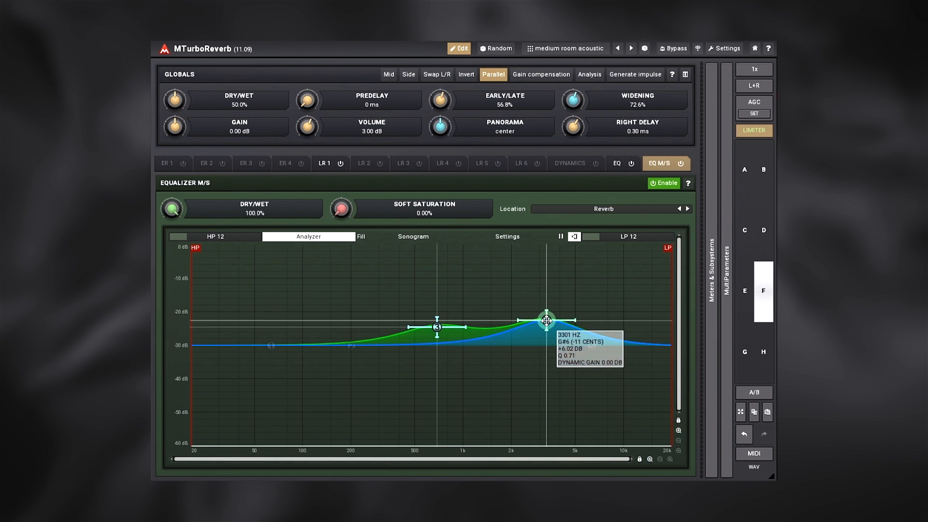
Set the mid/side equalizer's band 4 to affect only the Side channel.
right_click(546, 319)
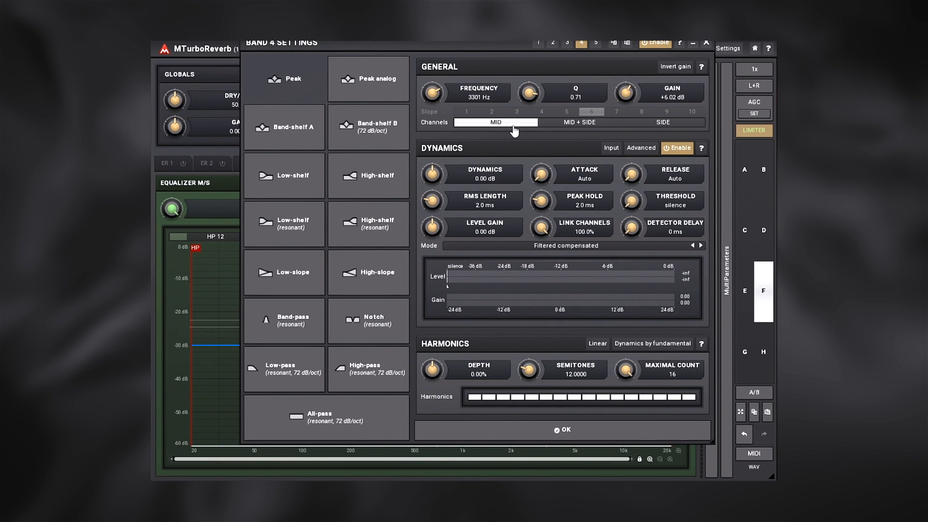
click(653, 127)
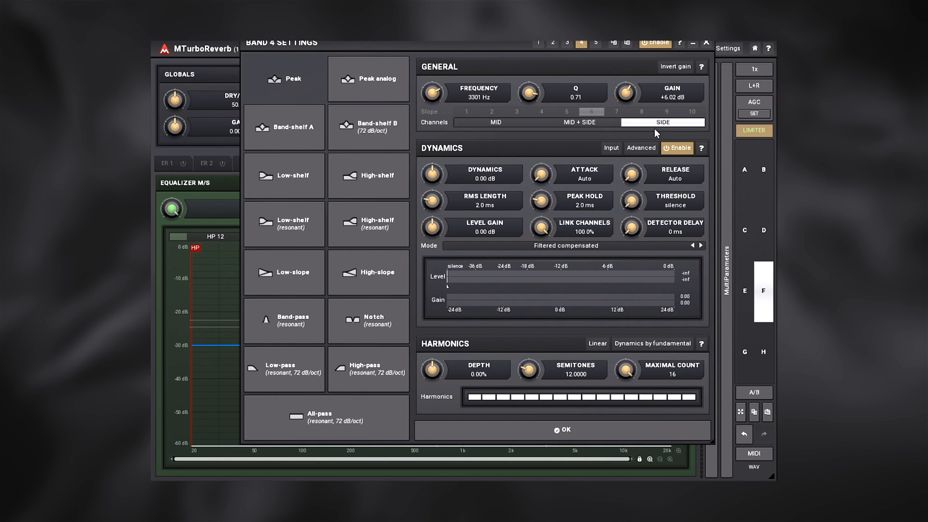
click(705, 43)
Disable the EQ M/S module and return to the algorithm definition of Late Reflections 1.
click(681, 164)
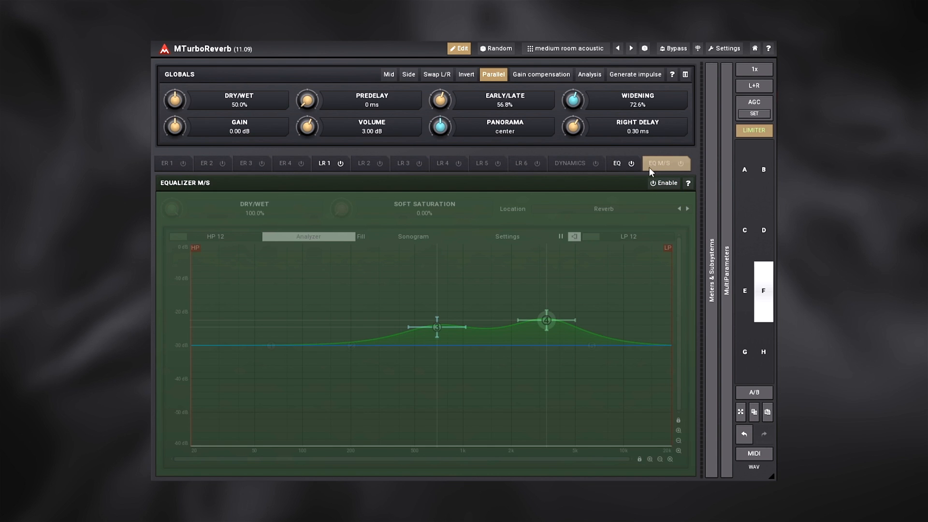
click(323, 164)
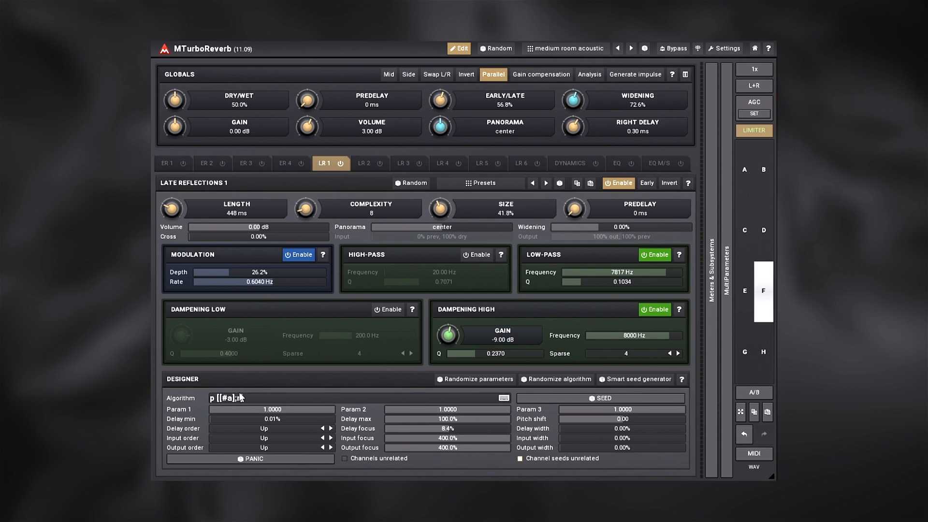
drag(243, 397, 207, 397)
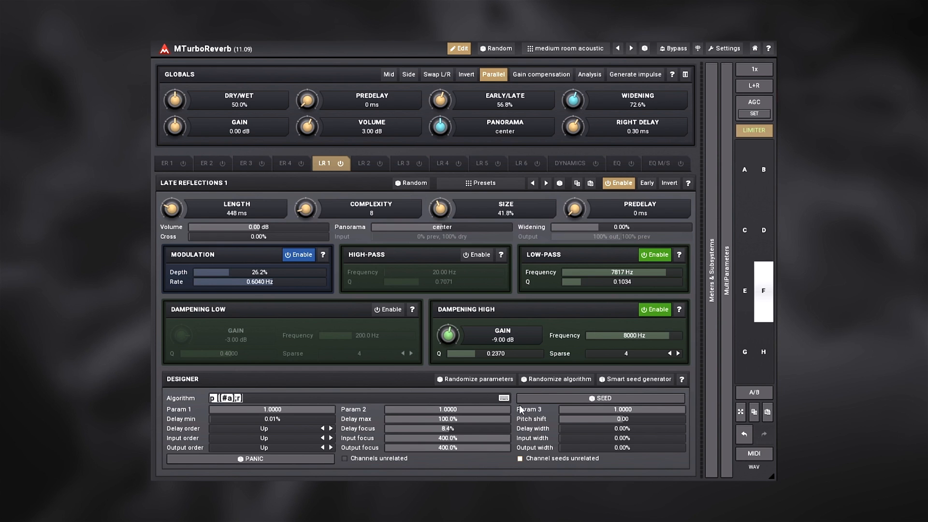
click(356, 394)
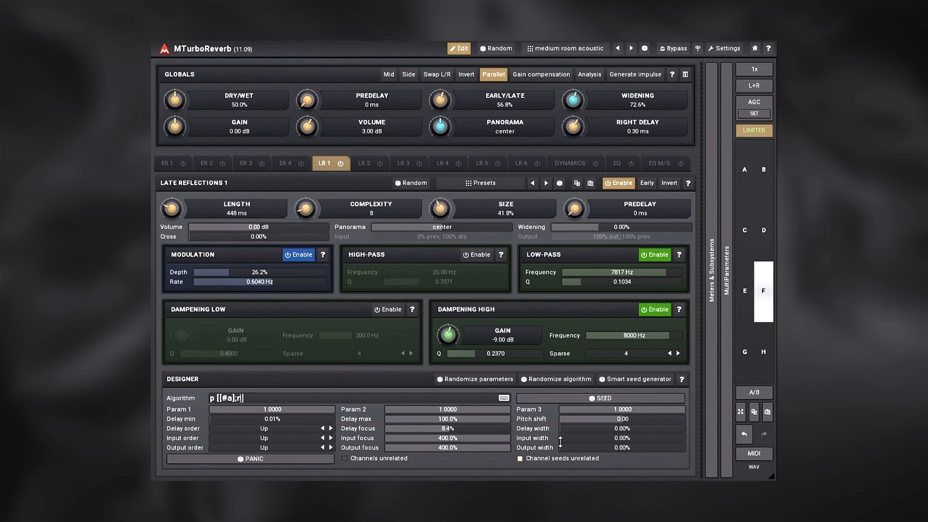
Randomize the Late Reflections 1 algorithm four times.
click(548, 381)
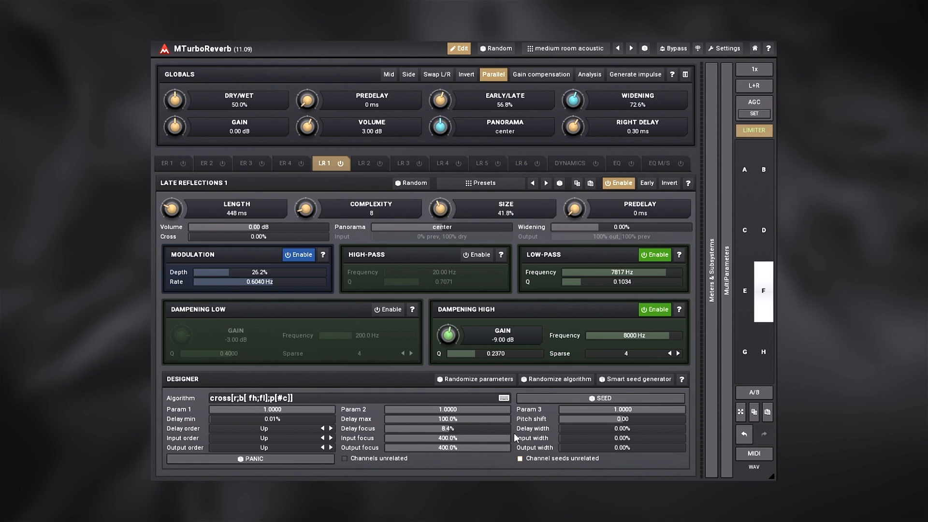
click(538, 380)
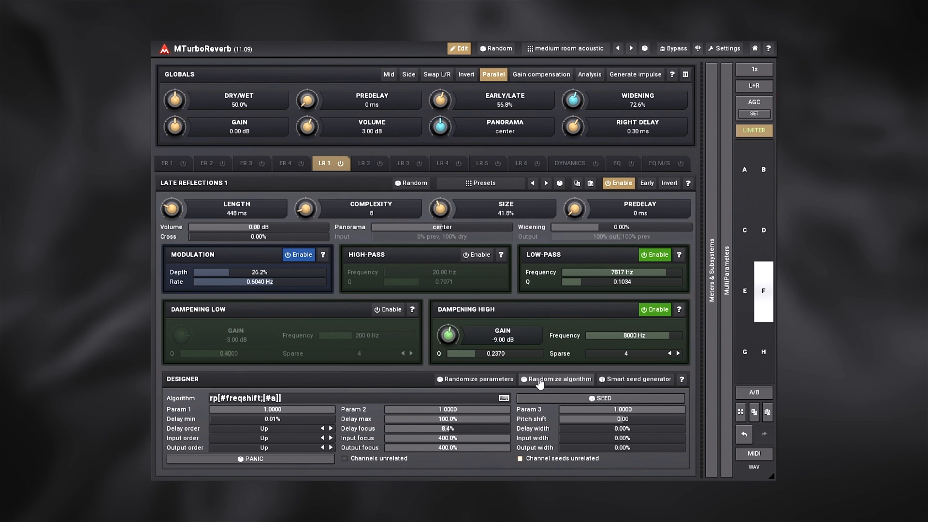
click(540, 381)
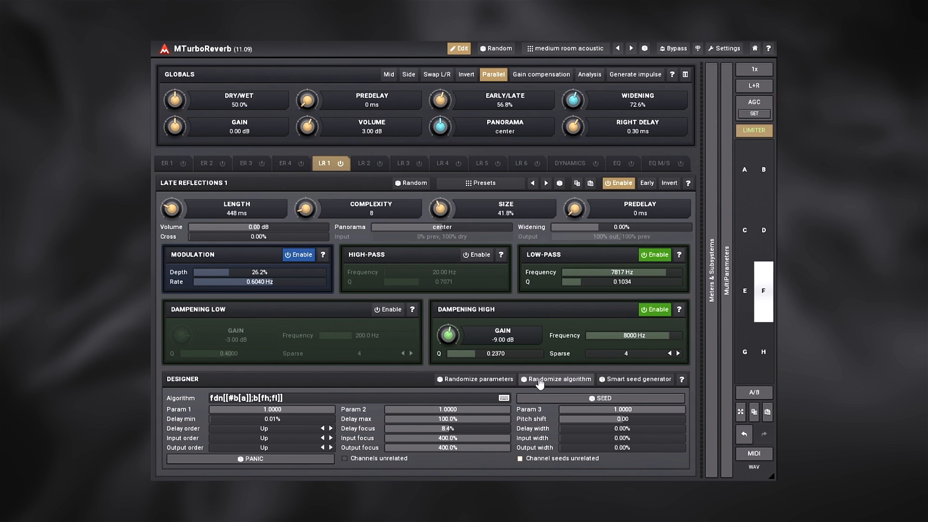
click(540, 381)
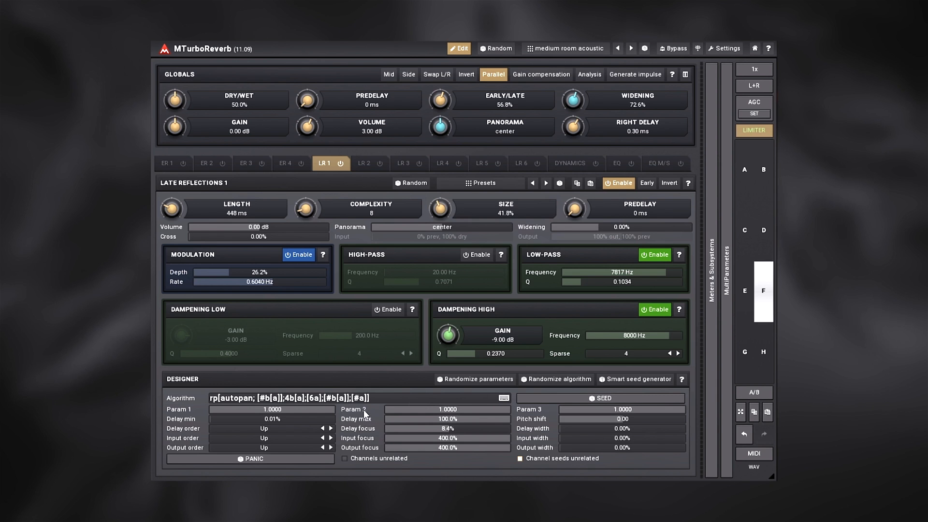
Replace the randomized algorithm with r, change it to d, and extend it to d(110).
drag(374, 396, 206, 404)
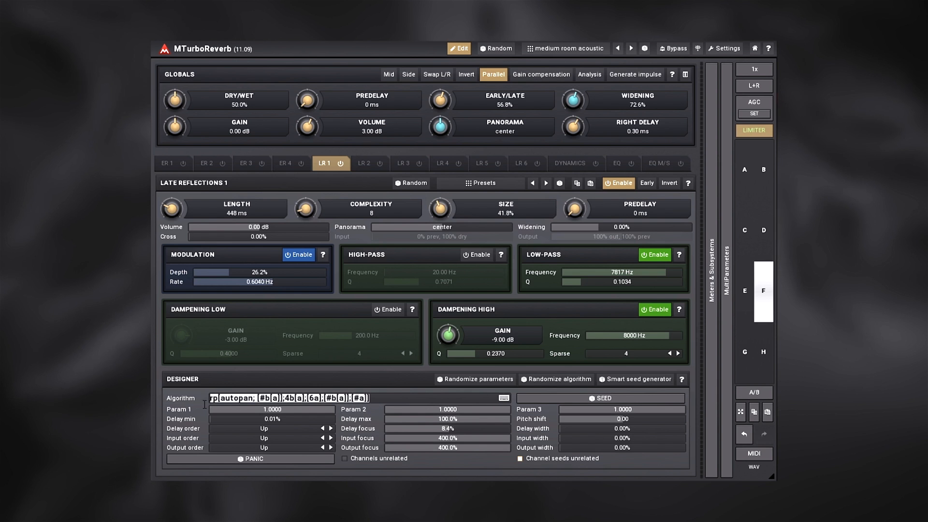
text(r)
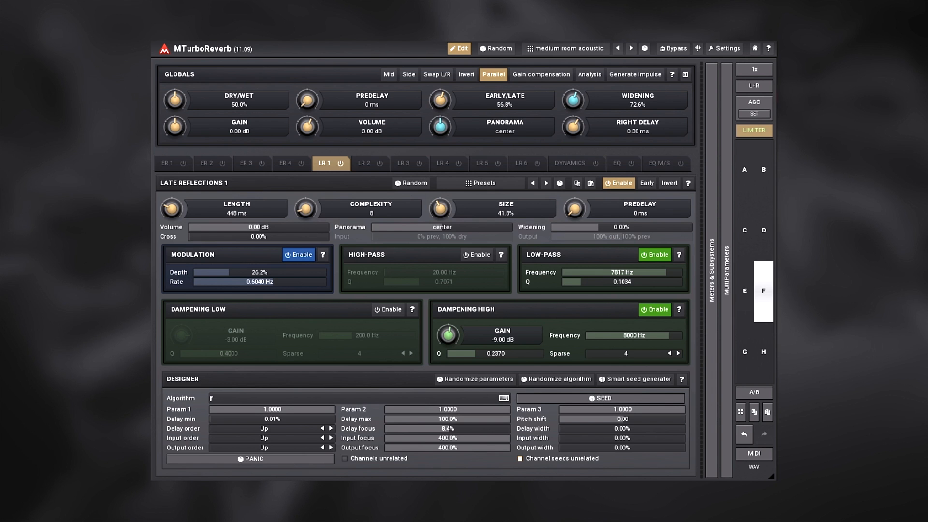
text(d)
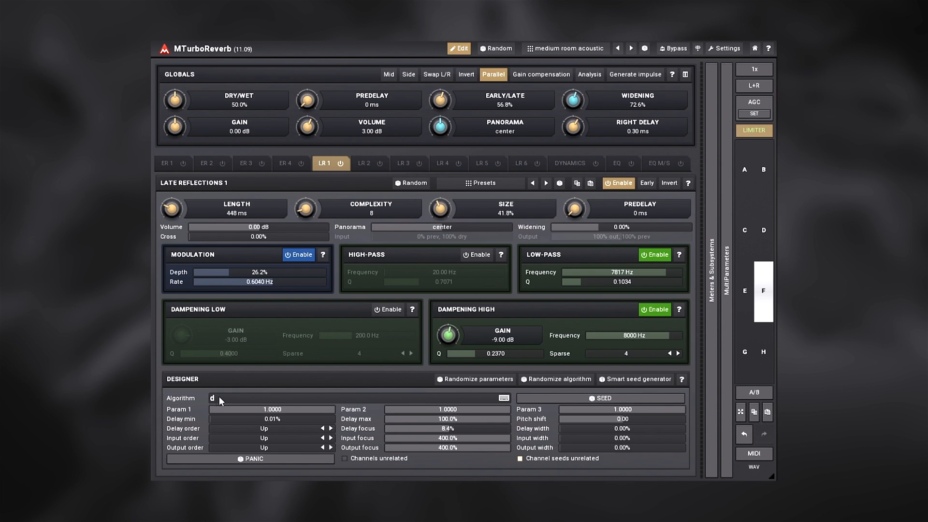
text((110)
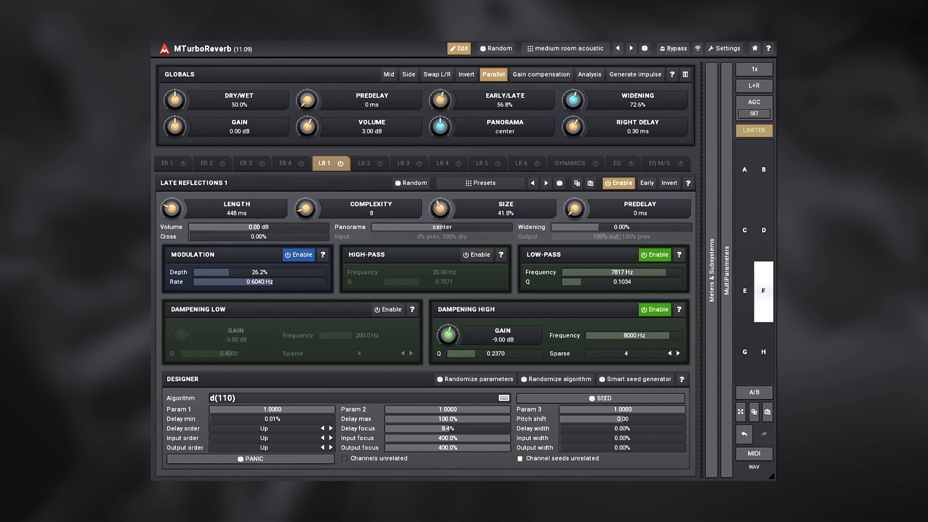
Try the values 210 and 310 as the argument of the d algorithm.
click(222, 397)
key(BackSpace)
text(2)
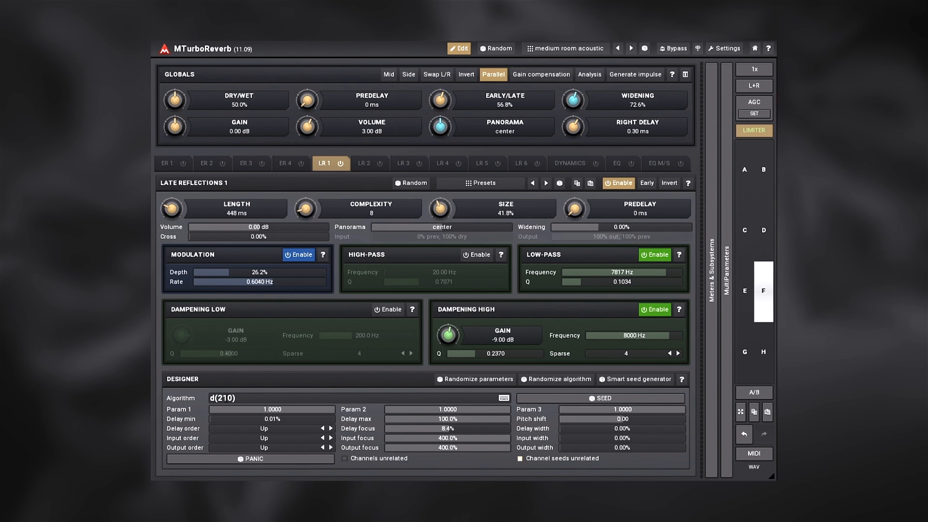
key(BackSpace)
text(3)
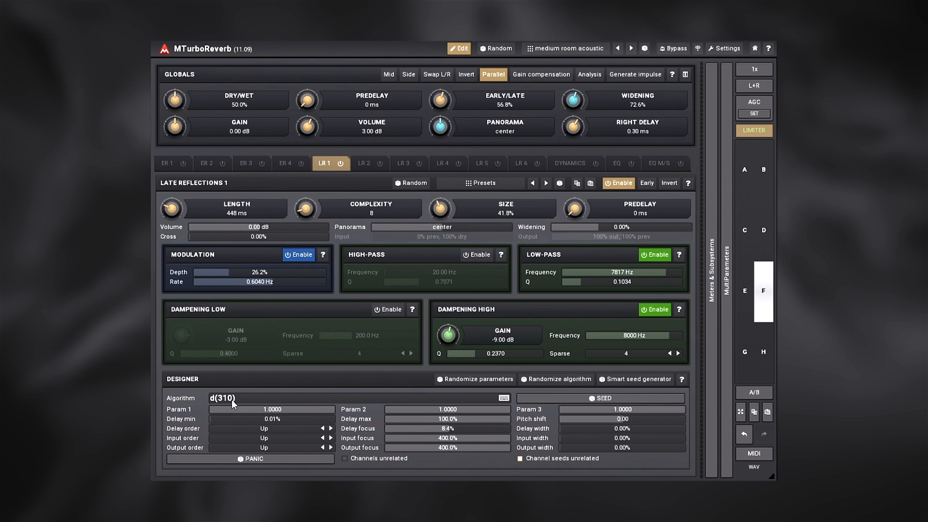
Replace the algorithm with c and adjust the Late Reflections 1 length to 274 ms and to 212 ms.
drag(229, 396, 196, 399)
text(c)
mouse_move(177, 210)
mouse_down()
mouse_move(178, 152)
mouse_move(177, 210)
mouse_up()
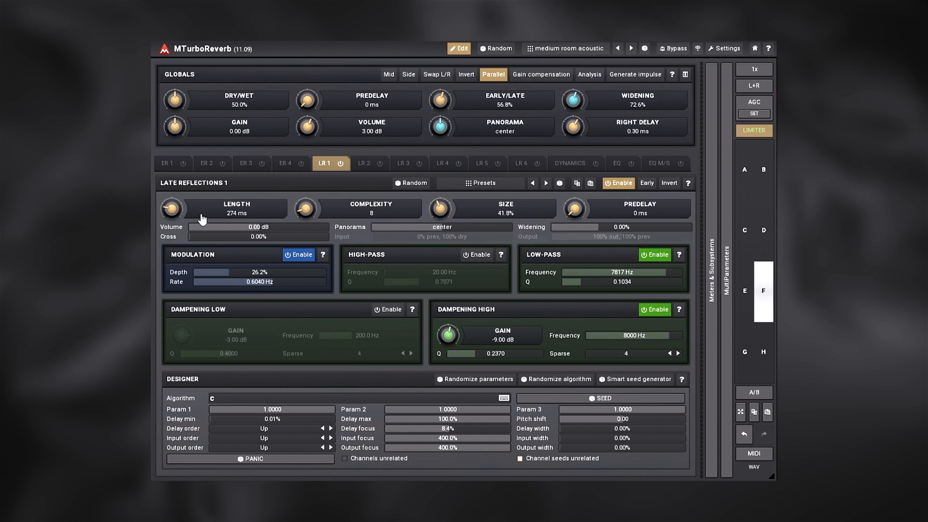
mouse_move(172, 207)
mouse_down()
mouse_move(173, 149)
mouse_move(173, 198)
mouse_up()
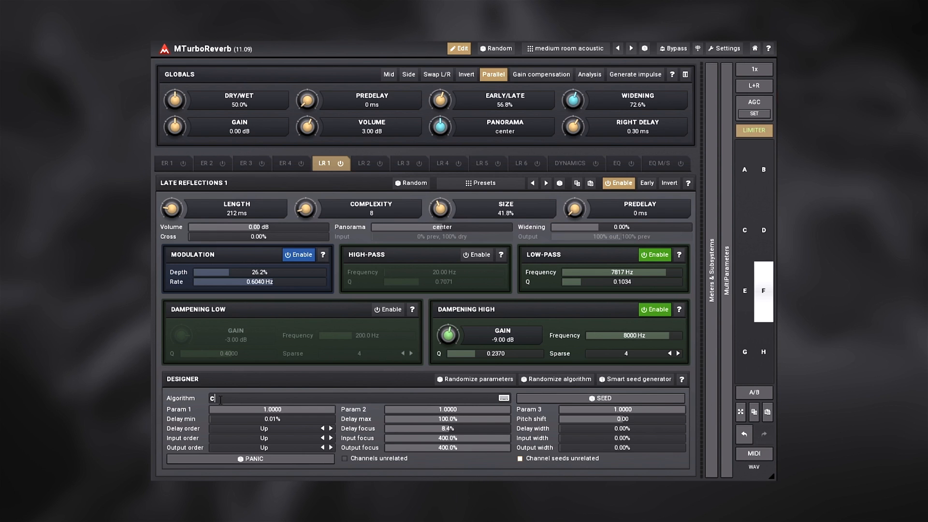
Replace the algorithm with p[c;c] and raise the Late Reflections 1 length to 1020 ms.
drag(224, 400, 204, 400)
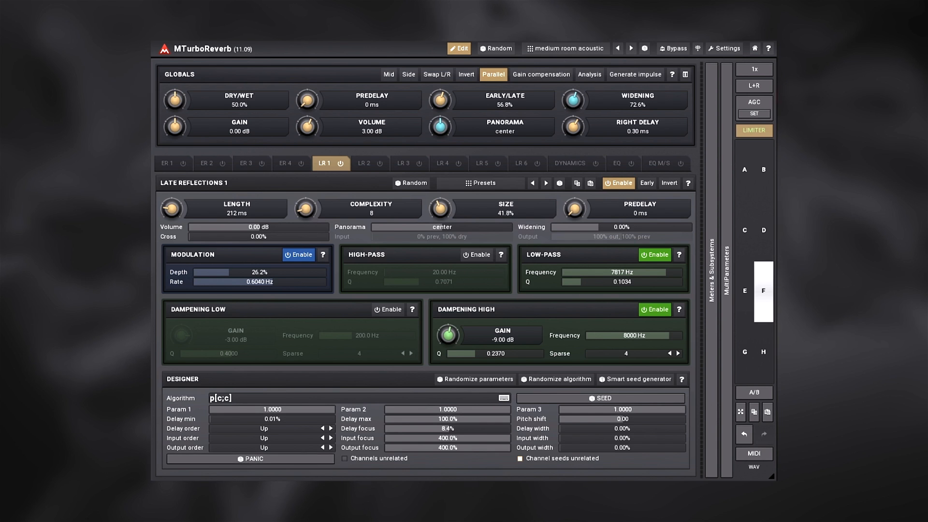
mouse_move(173, 207)
mouse_down()
mouse_move(173, 138)
mouse_move(172, 216)
mouse_up()
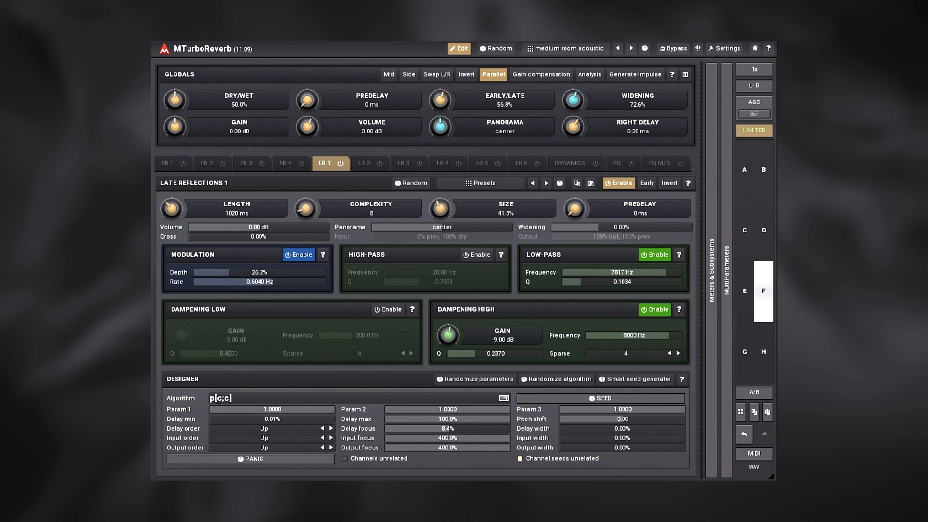
Change the algorithm to s[20c] and set the Late Reflections 1 length to 1106 ms.
drag(230, 398, 216, 398)
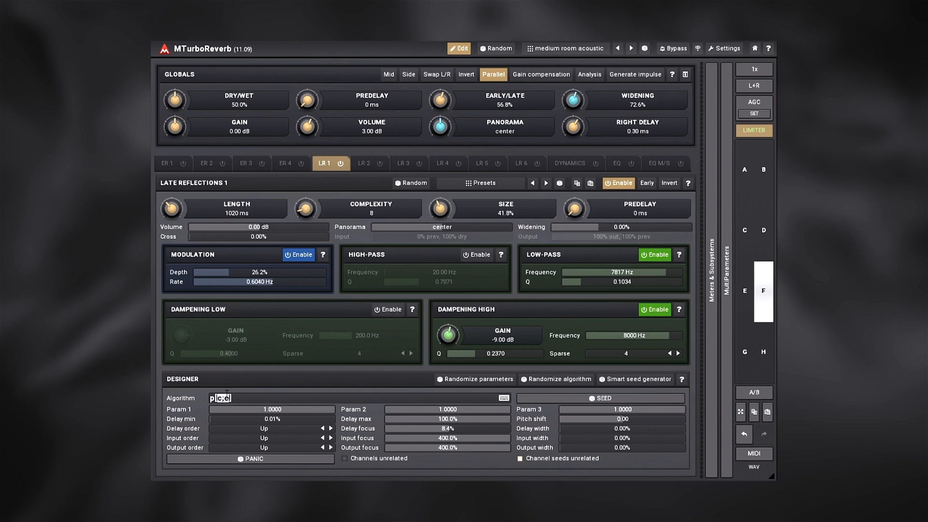
text([20])
text(c)
mouse_move(166, 202)
mouse_down()
mouse_move(165, 166)
mouse_move(166, 203)
mouse_move(177, 211)
mouse_up()
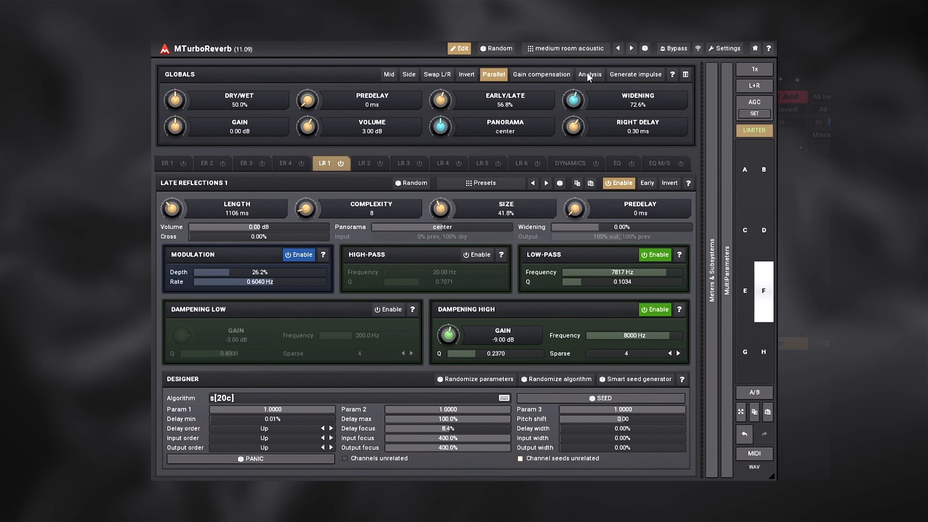
Examine the reverb's impulse response analysis for the Side channel and close it.
click(588, 75)
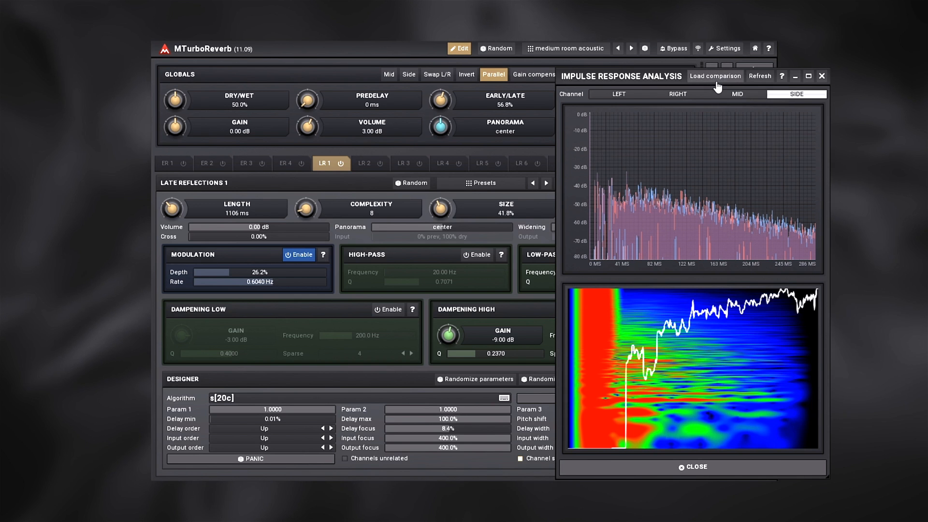
click(822, 76)
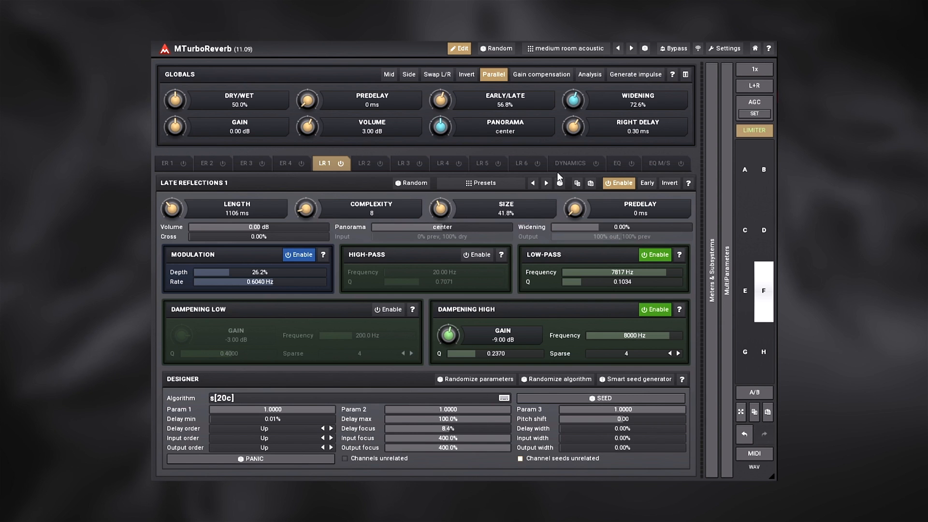
Replace the Late Reflections 1 algorithm with p[4c];2a and set the length to 2513 ms.
click(277, 394)
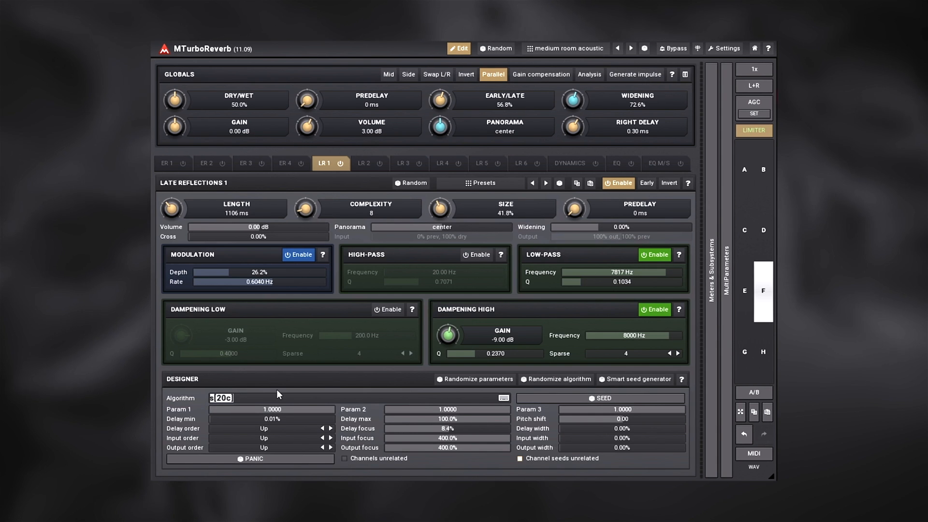
text(pl)
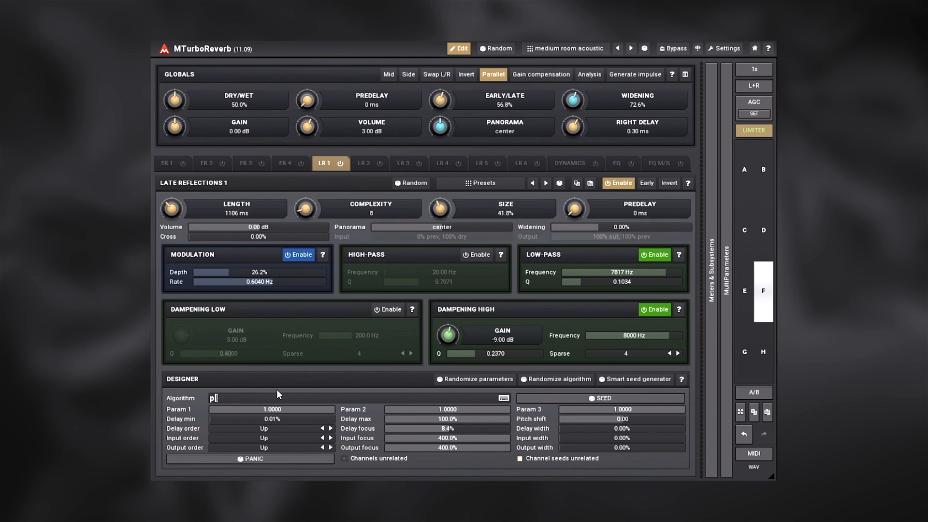
text(4c)
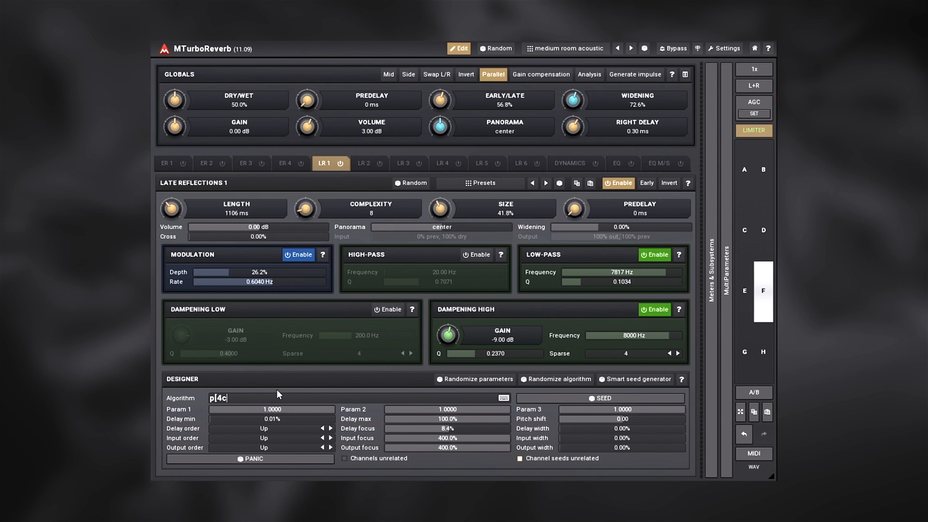
text(;)
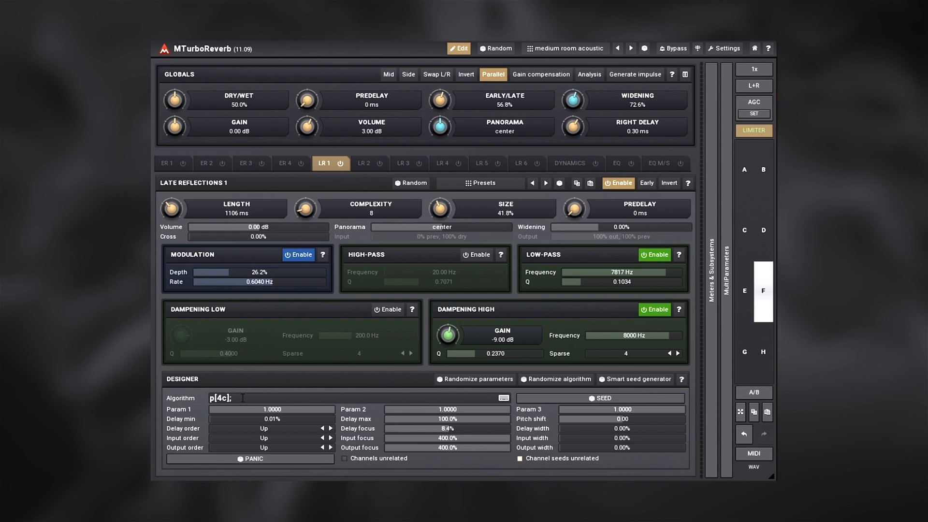
text(2a)
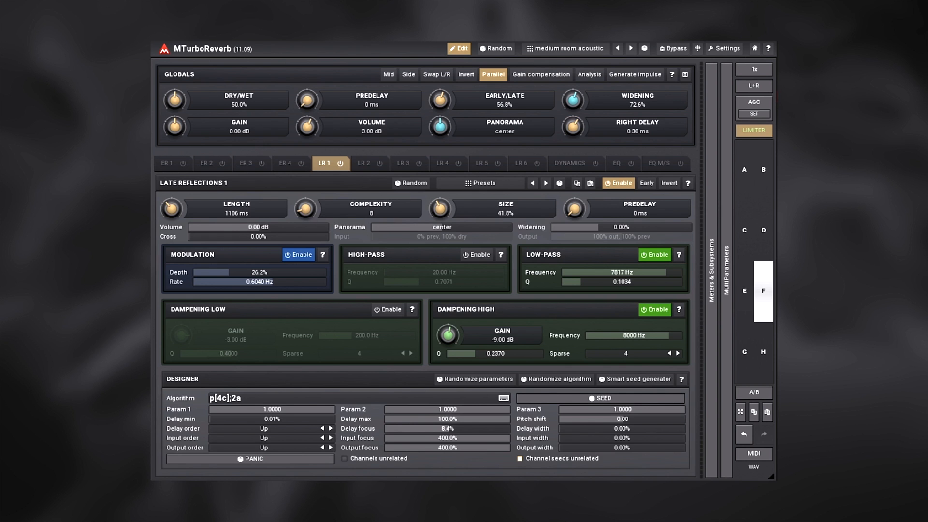
drag(175, 218, 171, 252)
drag(171, 209, 171, 184)
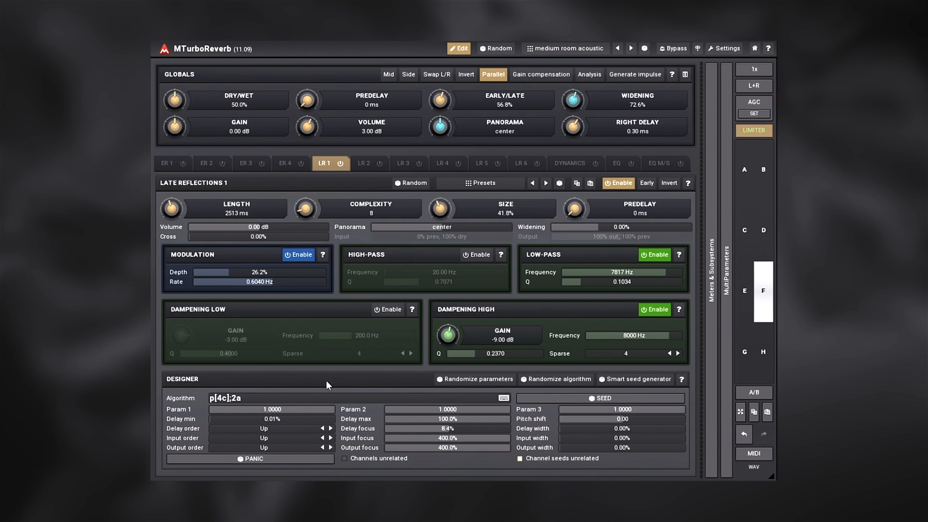
Increase the parallel comb filters to 20 so the algorithm reads p[20c];2a, and set the length to 1297 ms.
drag(216, 398, 223, 398)
text(20)
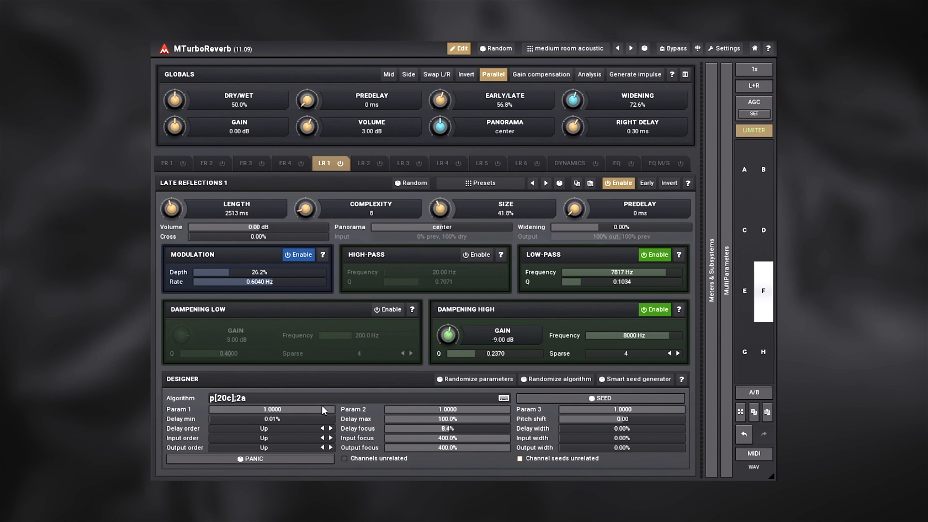
drag(172, 208, 172, 213)
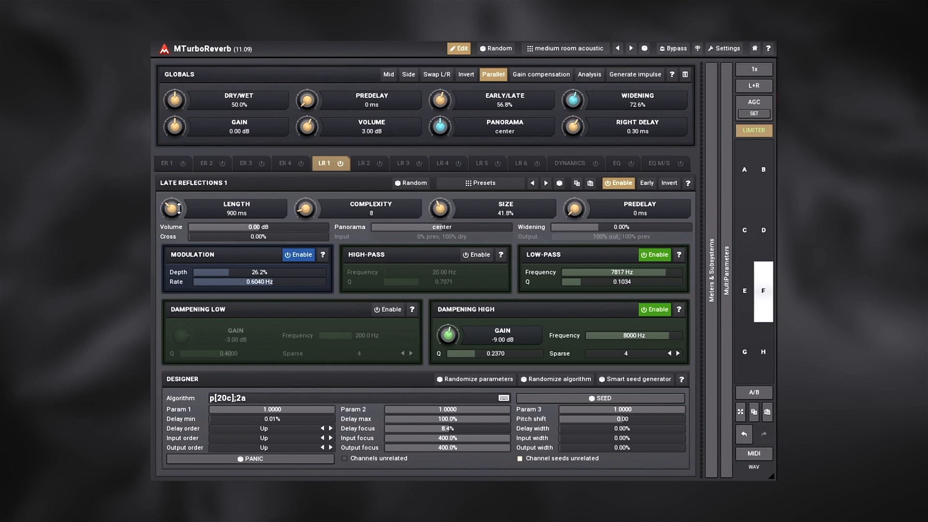
drag(179, 209, 178, 223)
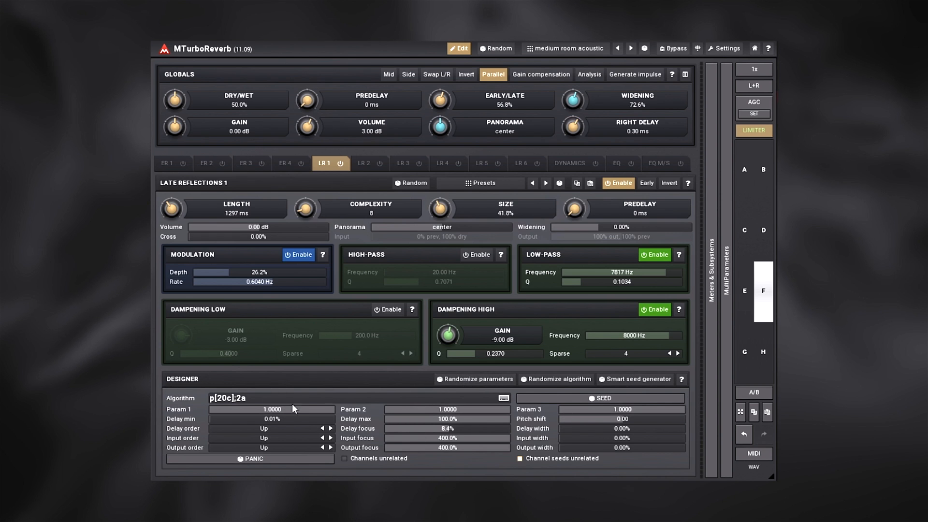
Randomize the designer parameters of the p[20c];2a algorithm five times in a row.
click(479, 380)
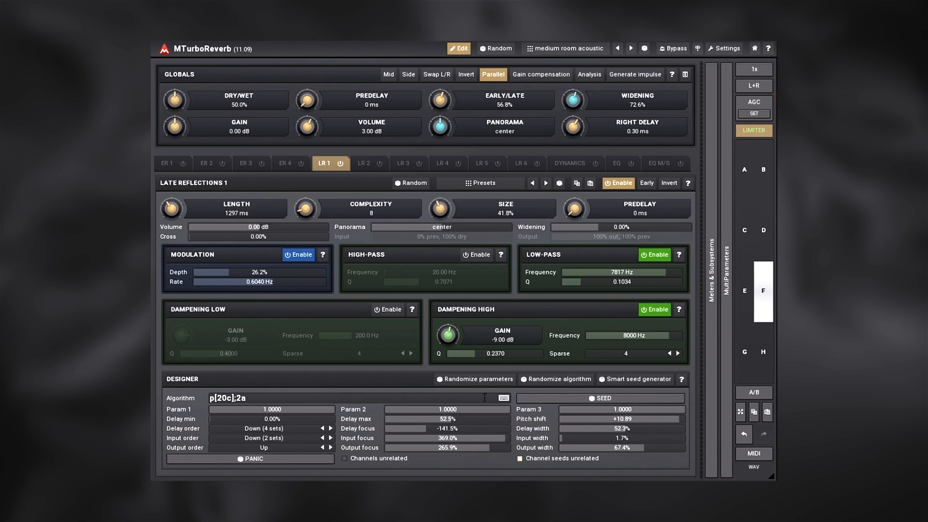
click(465, 379)
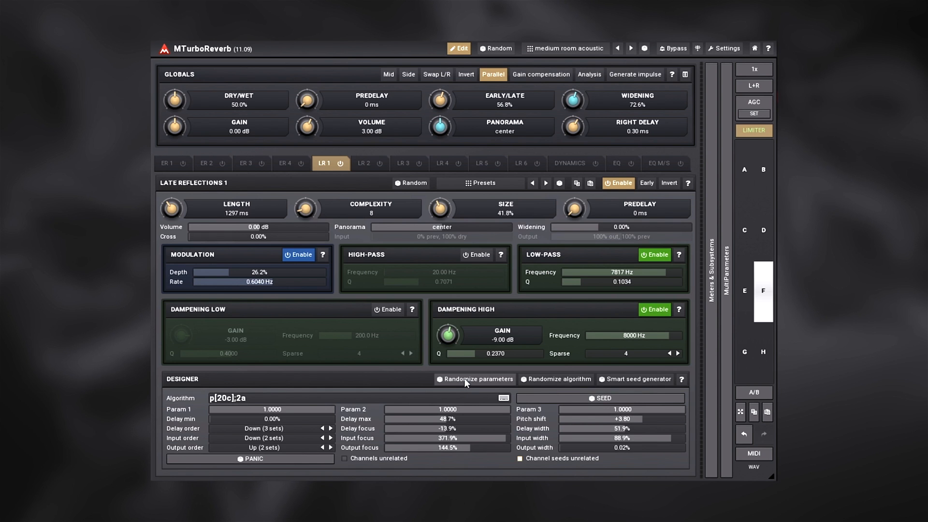
click(465, 379)
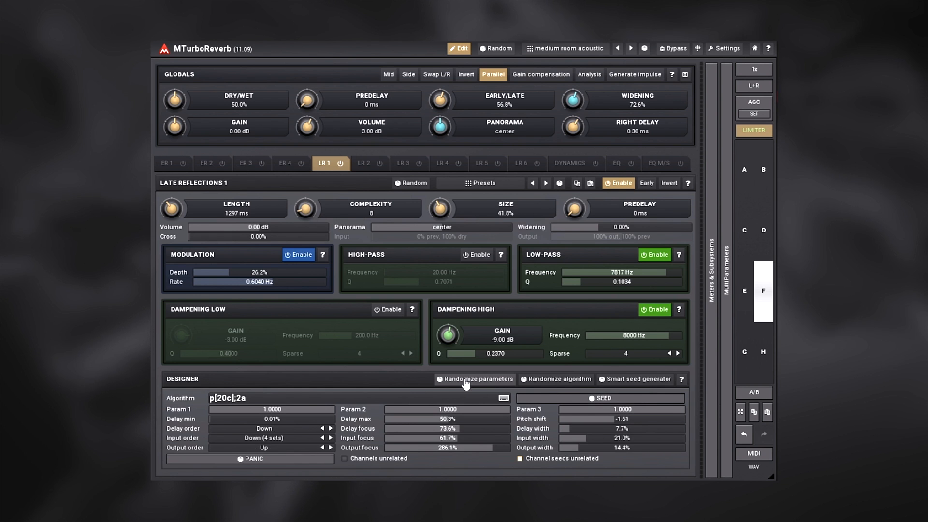
click(465, 380)
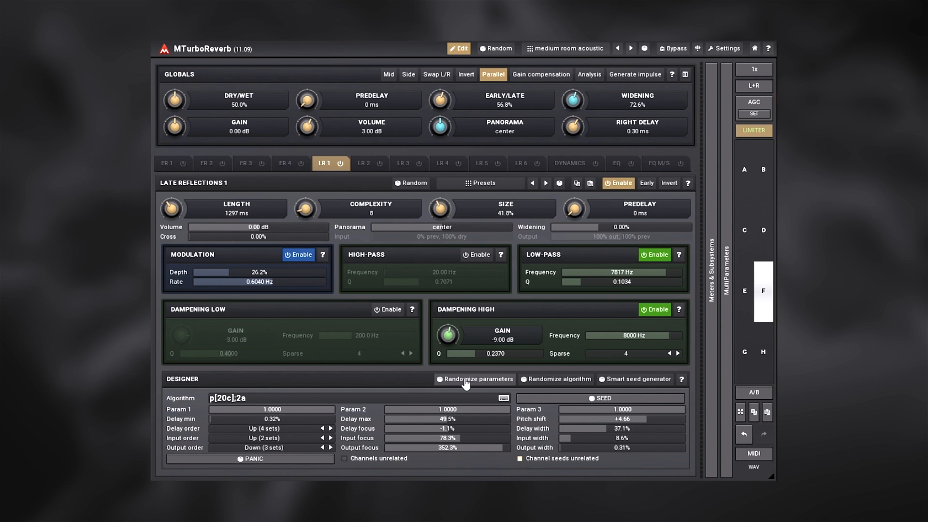
click(465, 379)
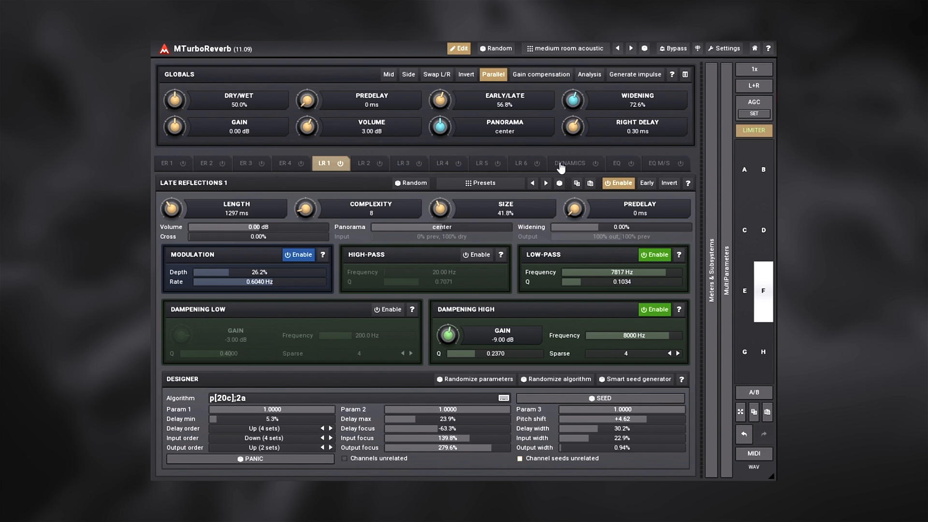
Try the global Mid, Side, Swap L/R and Invert options one after another, switching each off again.
click(390, 78)
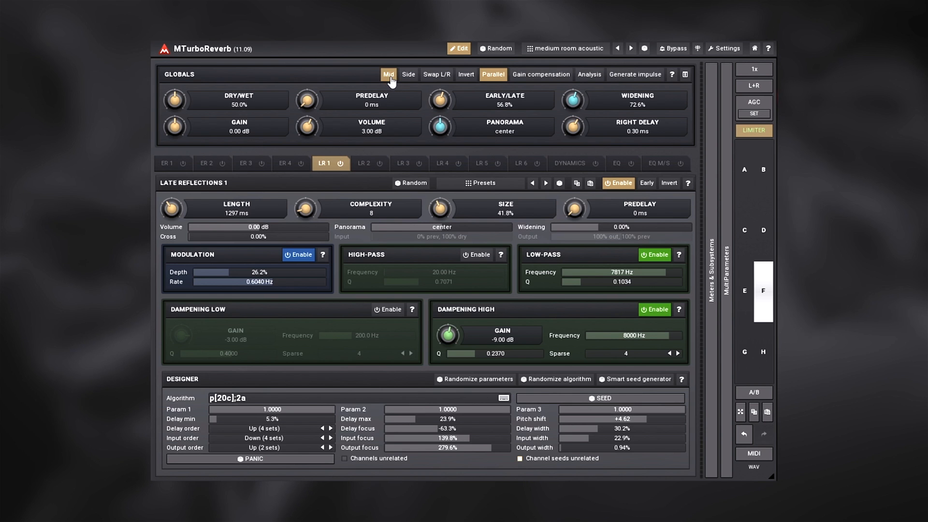
click(409, 76)
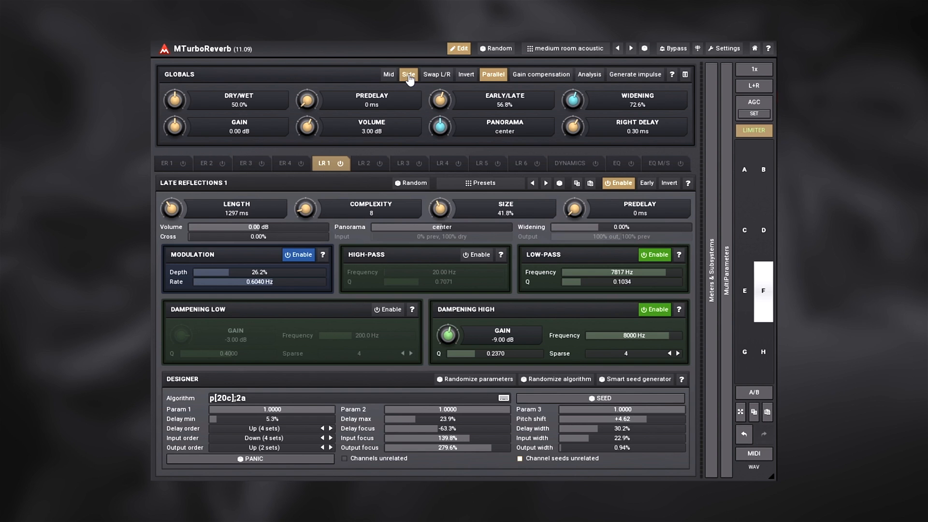
click(428, 77)
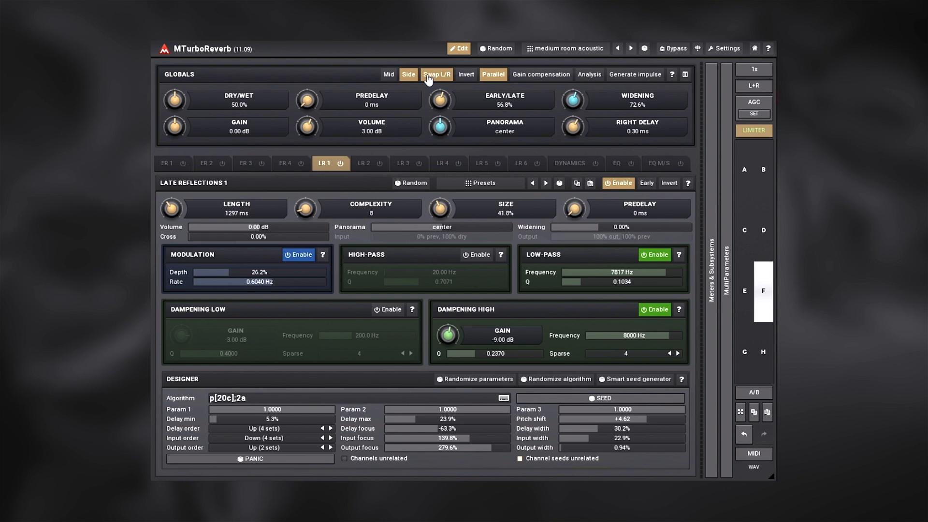
click(407, 77)
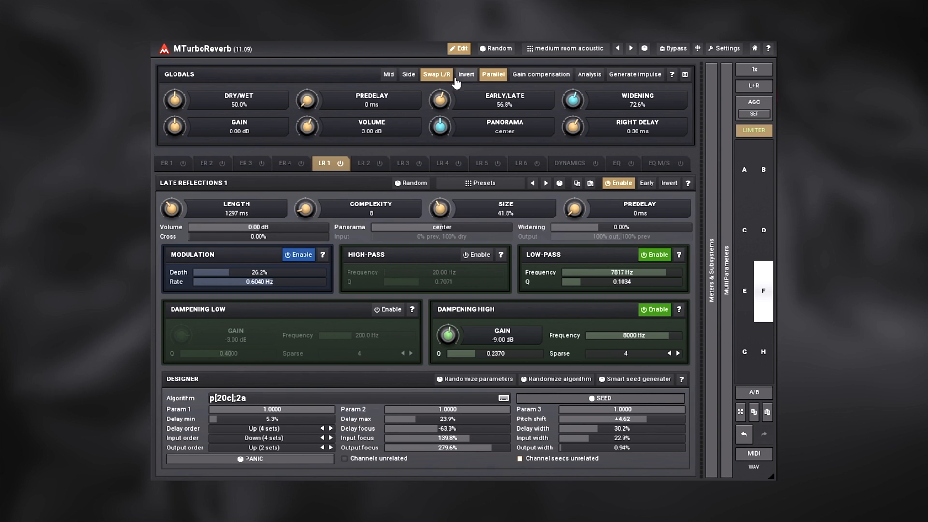
click(439, 81)
click(463, 79)
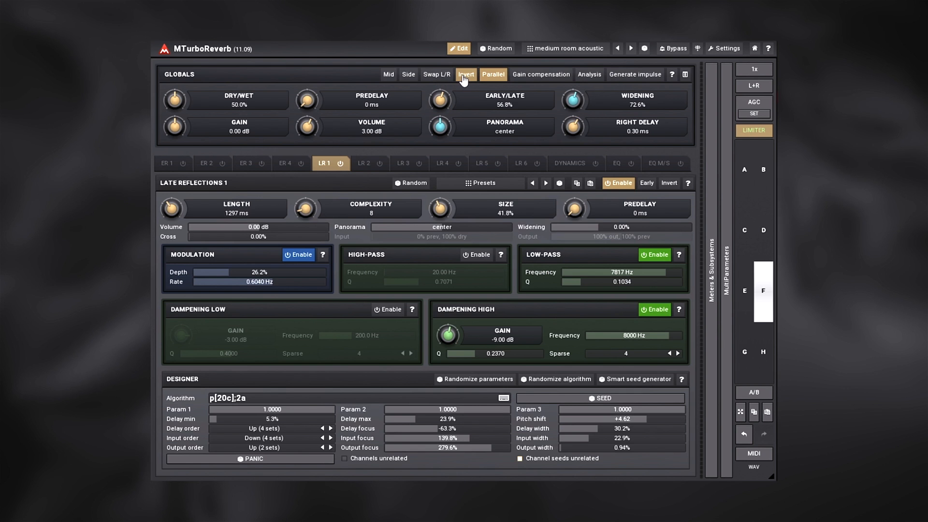
click(464, 79)
Turn off the global Parallel option and toggle Gain compensation on and back off.
click(489, 81)
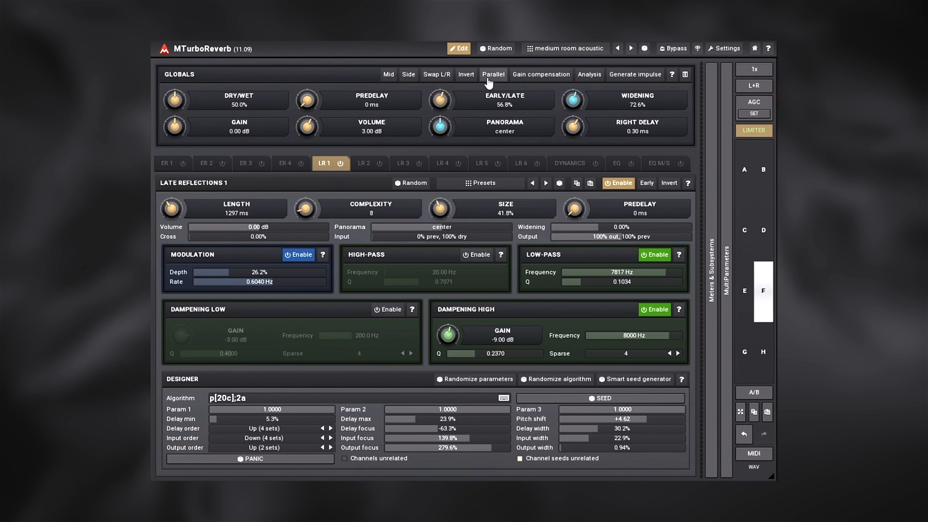
click(536, 80)
click(535, 80)
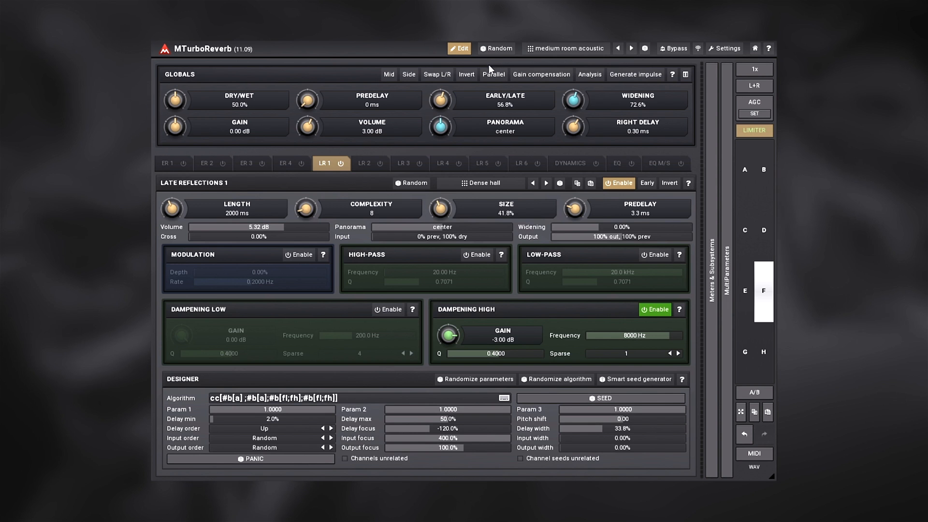
Load Wall dysmorphia from the Creative category and open its Late Reflections 2 module in the edit screen.
click(460, 51)
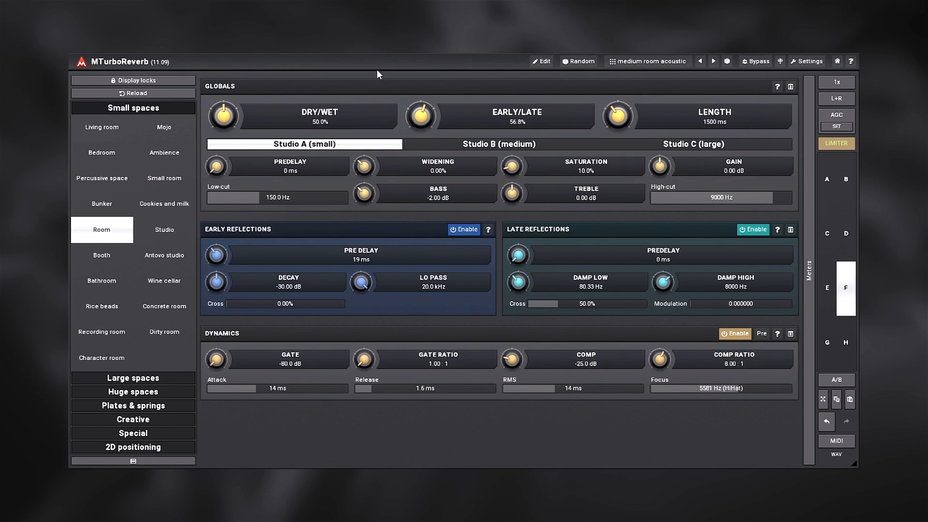
click(127, 421)
click(107, 394)
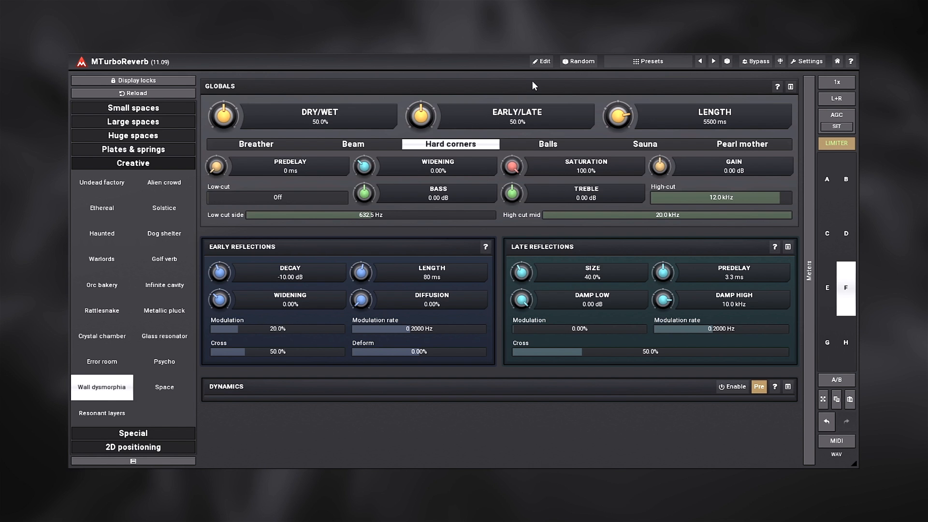
click(541, 61)
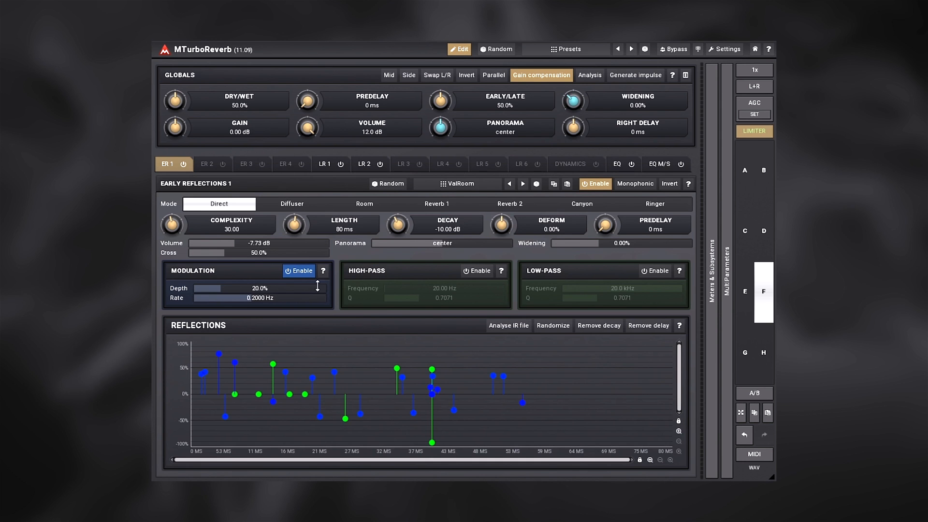
click(367, 166)
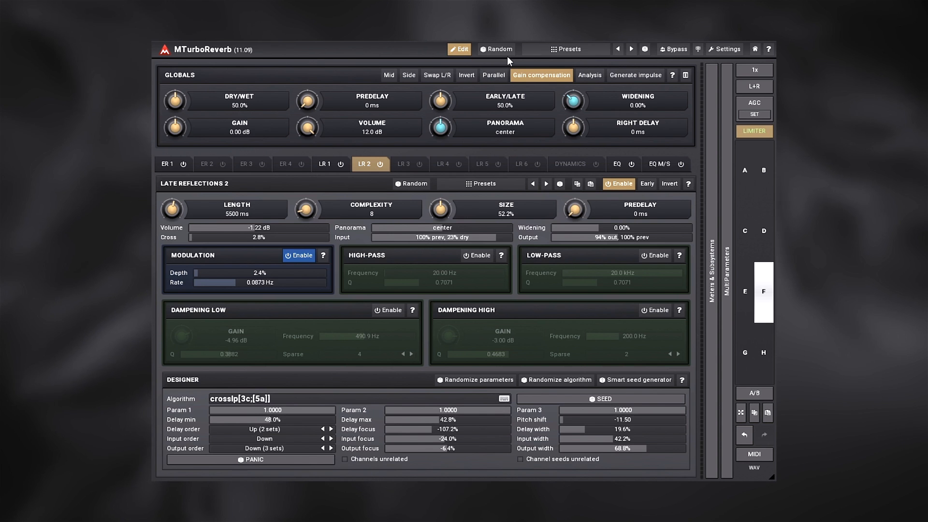
Load the Reflected snare preset from the Drums folder and open its Late Reflections 3 module in the edit screen.
click(562, 49)
click(518, 198)
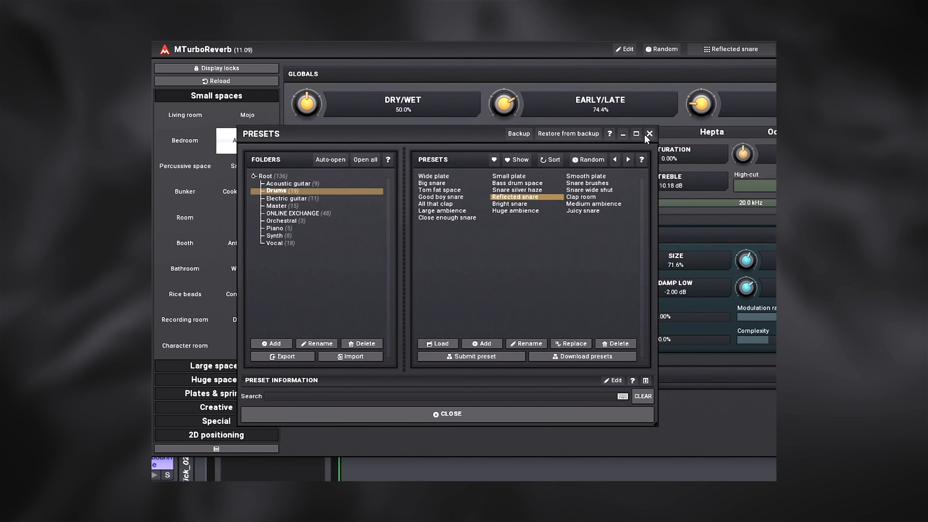
click(649, 133)
click(625, 49)
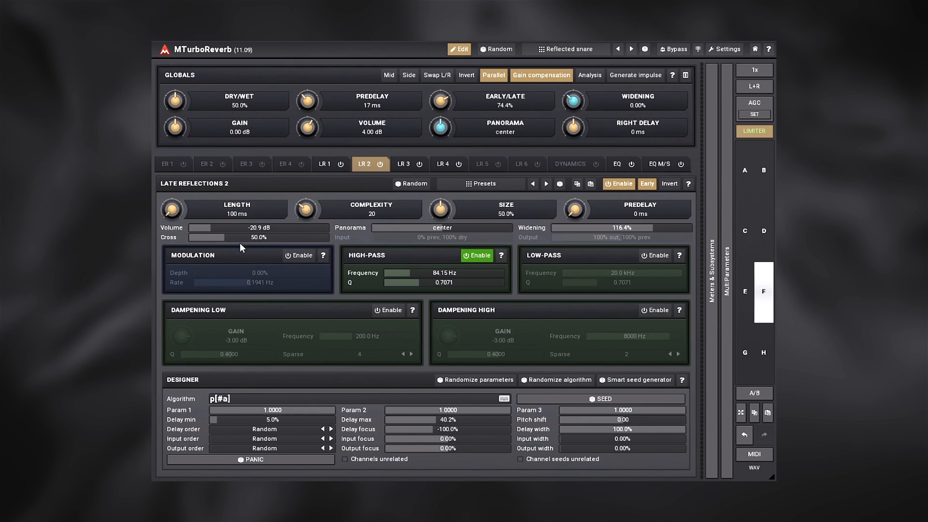
click(405, 164)
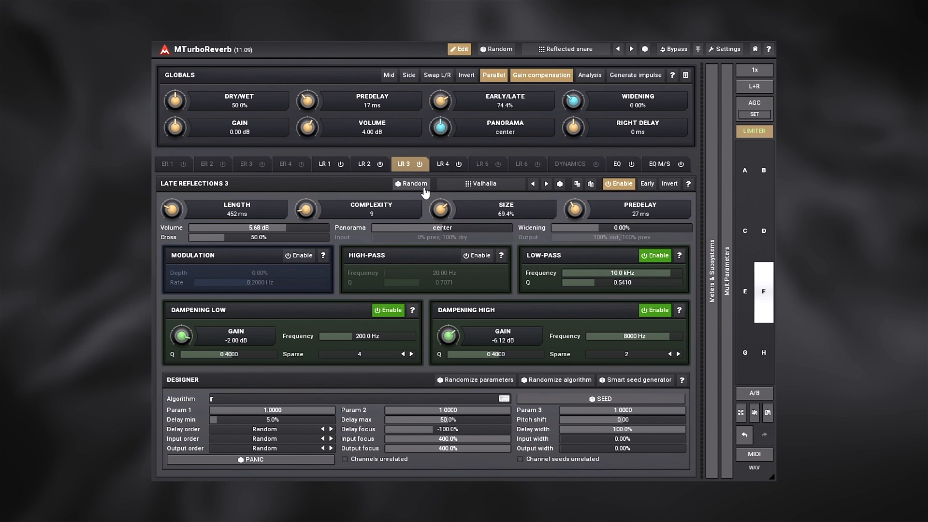
Enable Early Reflections 1 and step through its module presets, including ER 1 and ER 2.
click(170, 165)
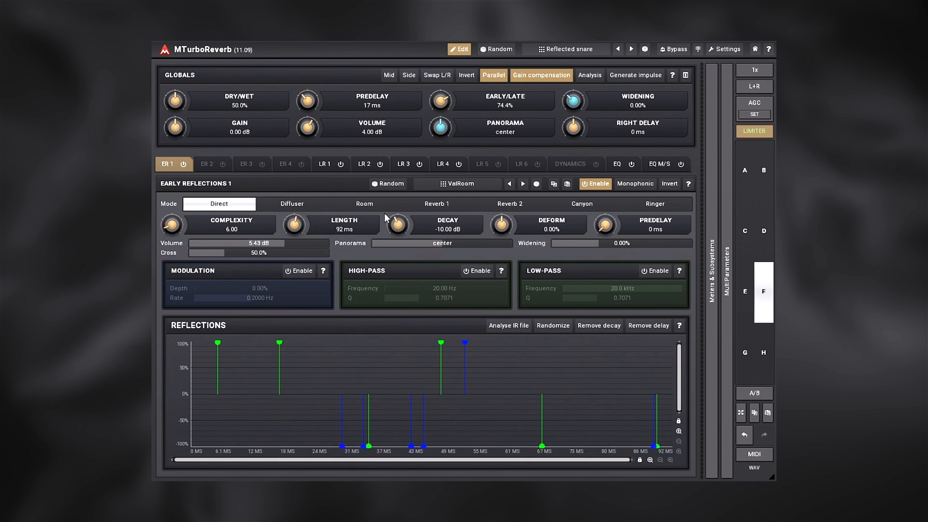
click(510, 184)
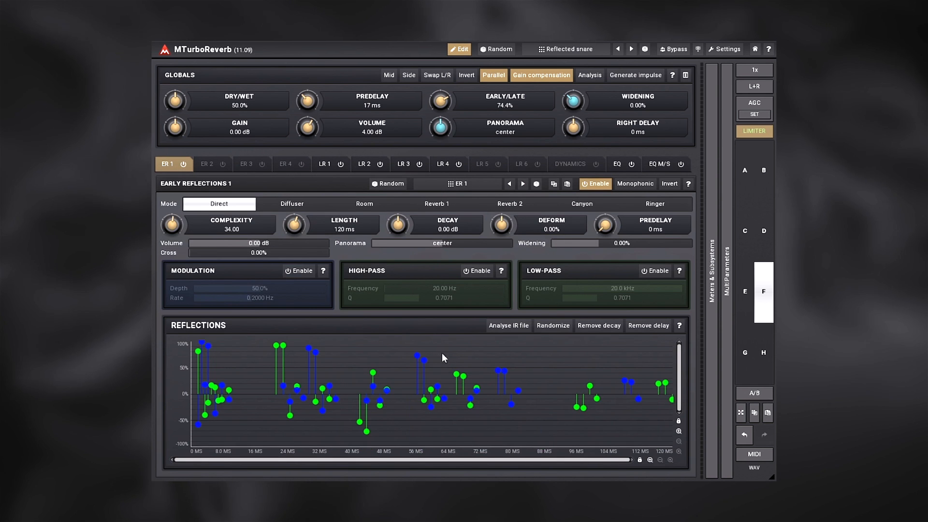
click(523, 184)
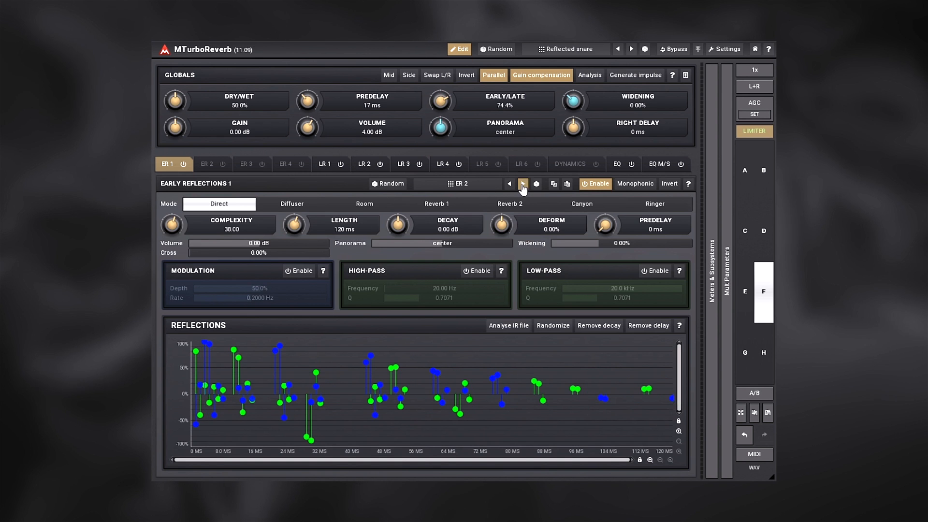
click(522, 184)
Load the Huge plate preset in Late Reflections 4, toggle that module off and on, and disable Late Reflections 3 and 2.
click(445, 163)
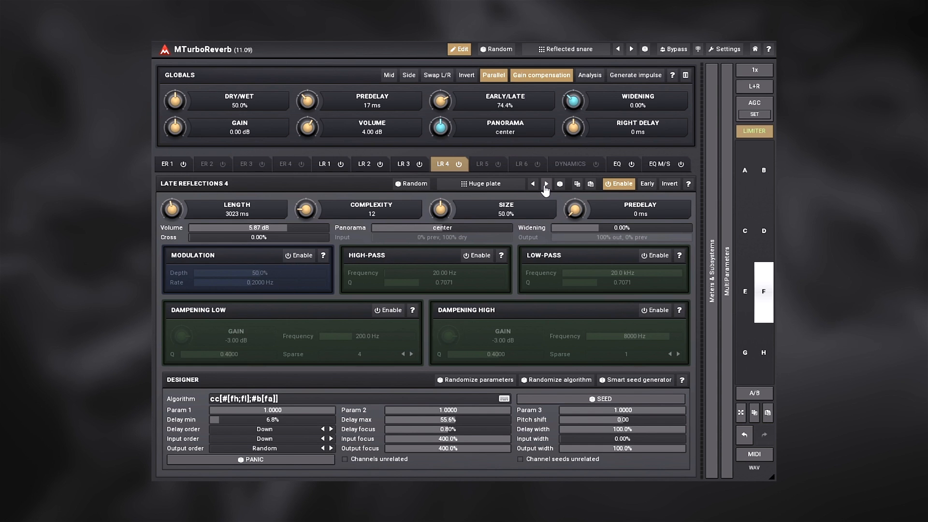
click(458, 164)
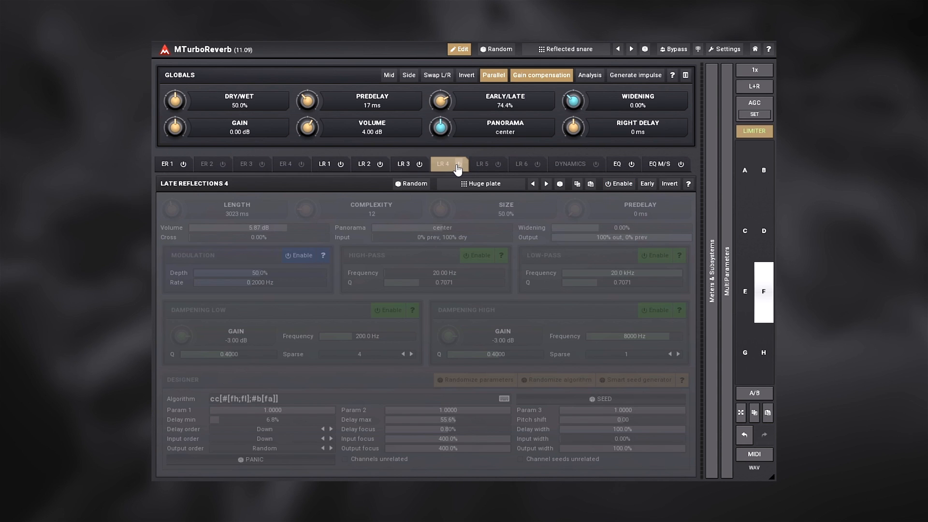
click(459, 164)
click(419, 164)
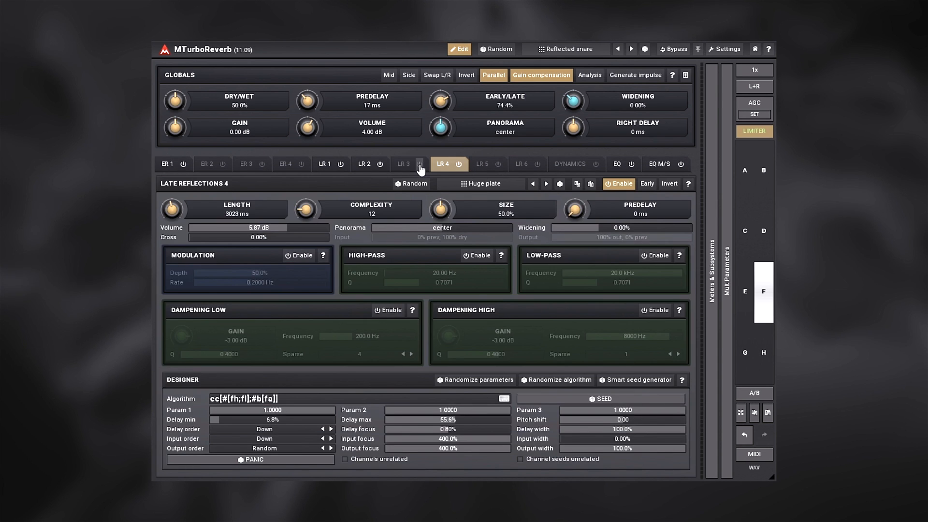
click(380, 165)
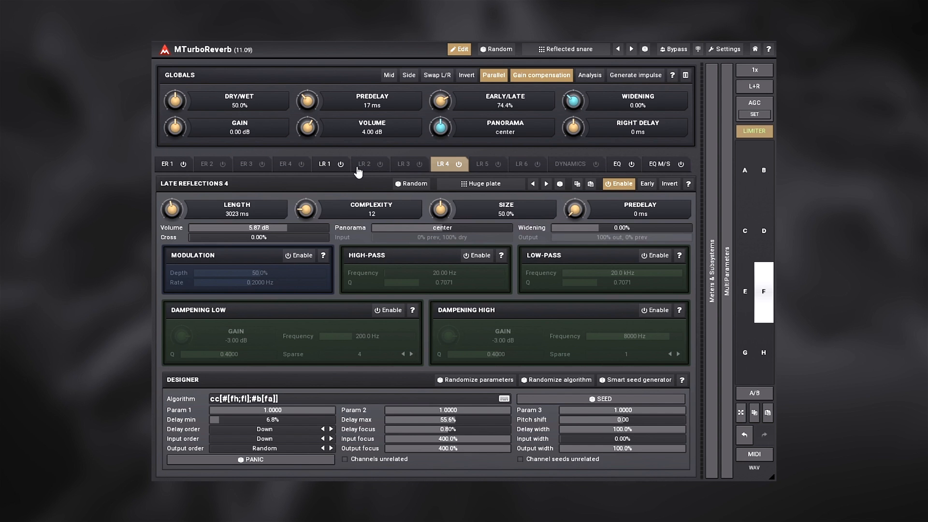
Step back through the Late Reflections 1 module presets from ER 02 and ER 01 to Adverb 2.
click(329, 164)
click(533, 184)
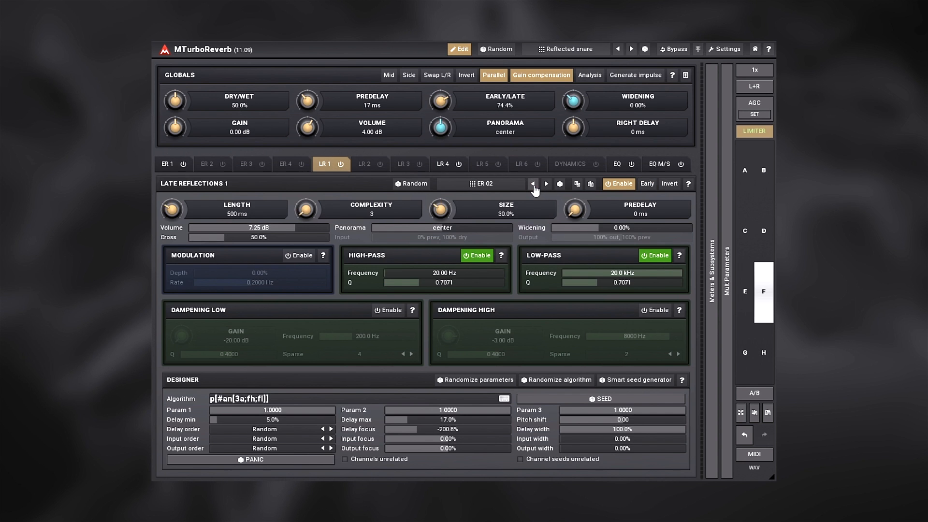
click(533, 184)
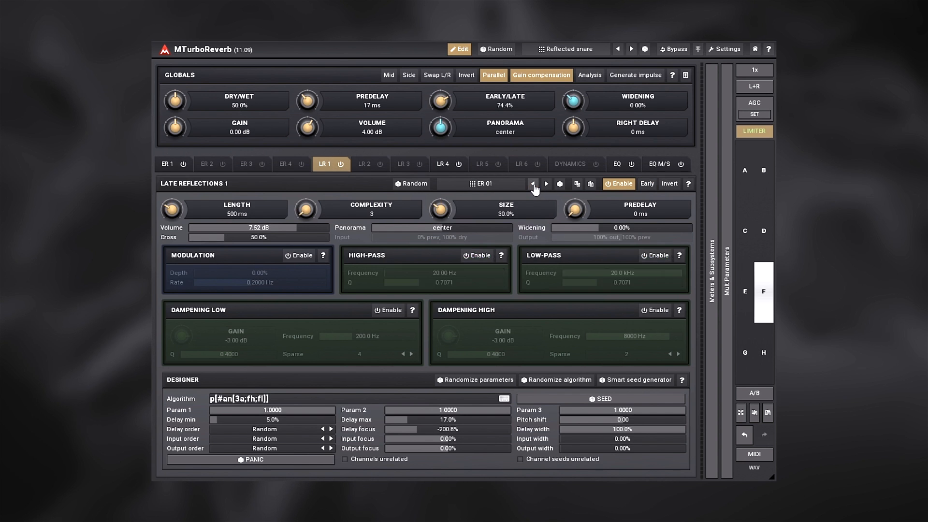
click(533, 184)
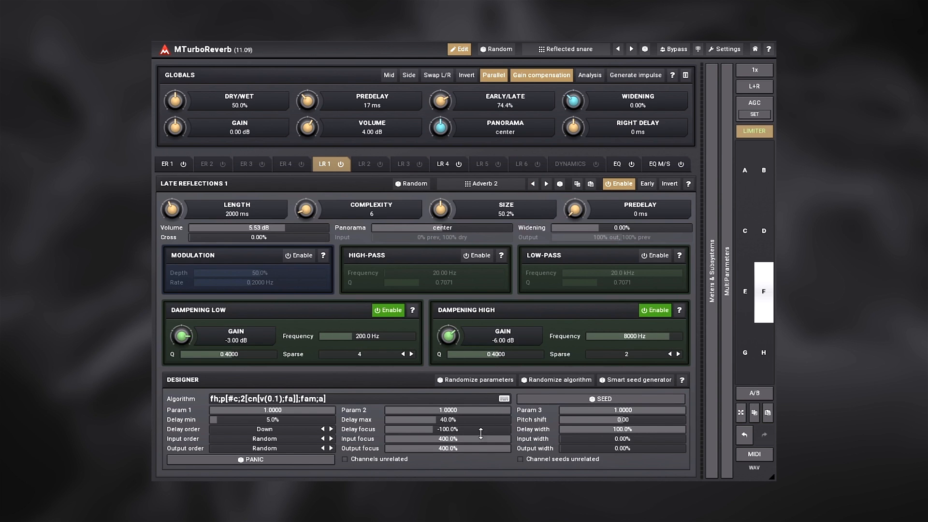